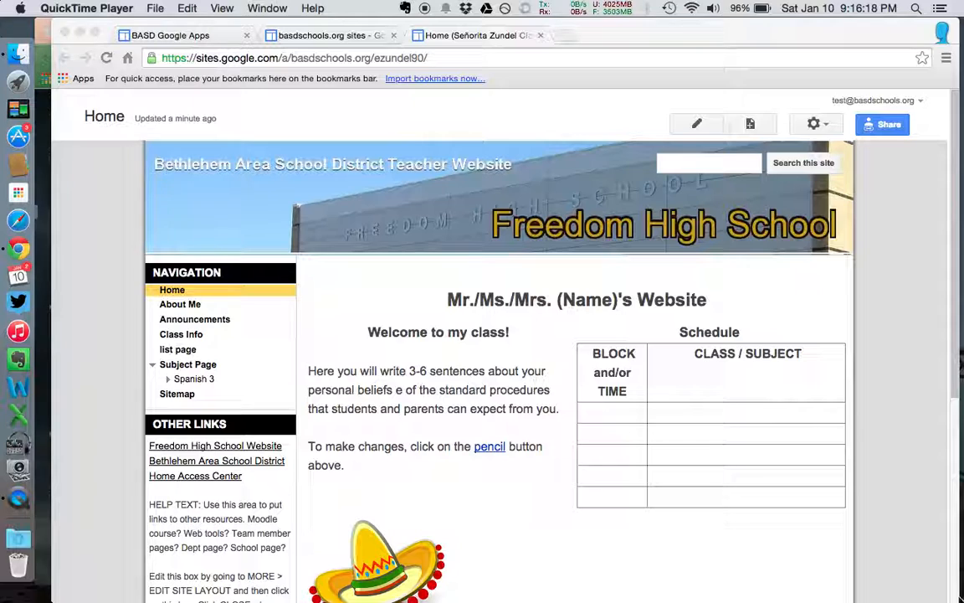
- Narrow the browser window showing the school website and close the Gmail window behind it
left_click(859, 537)
left_click_drag(957, 597, 862, 598)
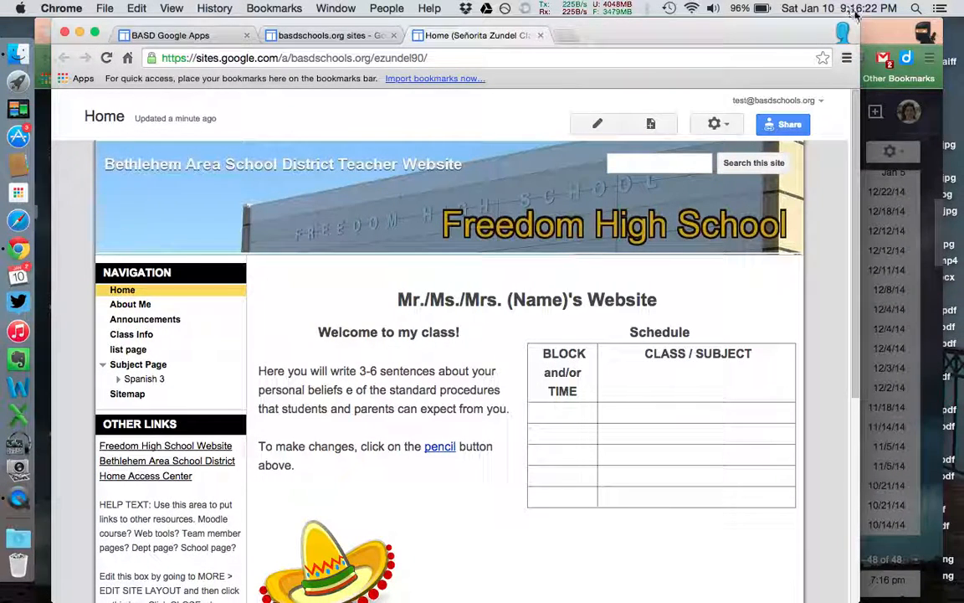
left_click(42, 32)
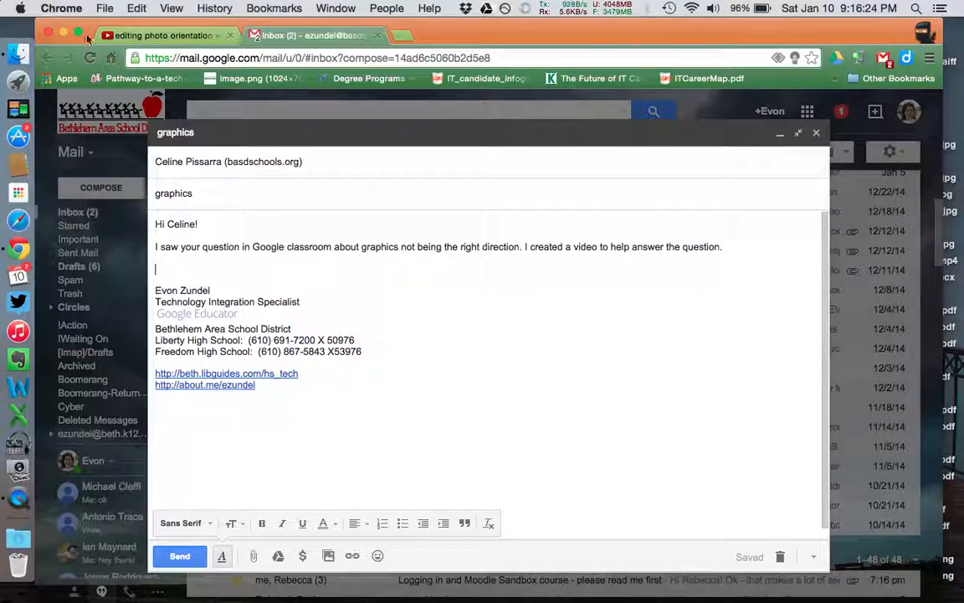
left_click(45, 32)
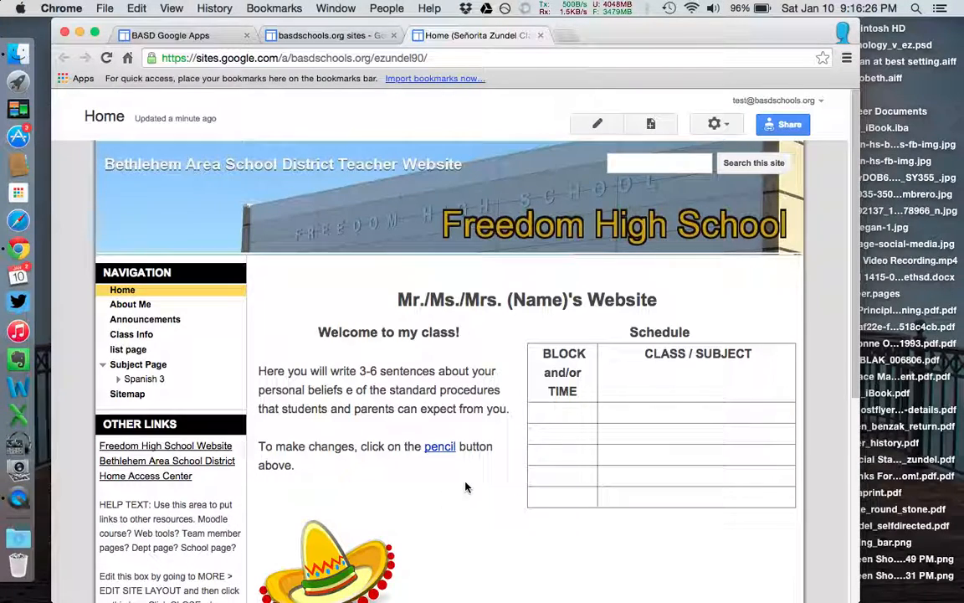
- Look over the Home page down to its yellow sombrero picture and open the page for editing
scroll(466, 487, "down", 3)
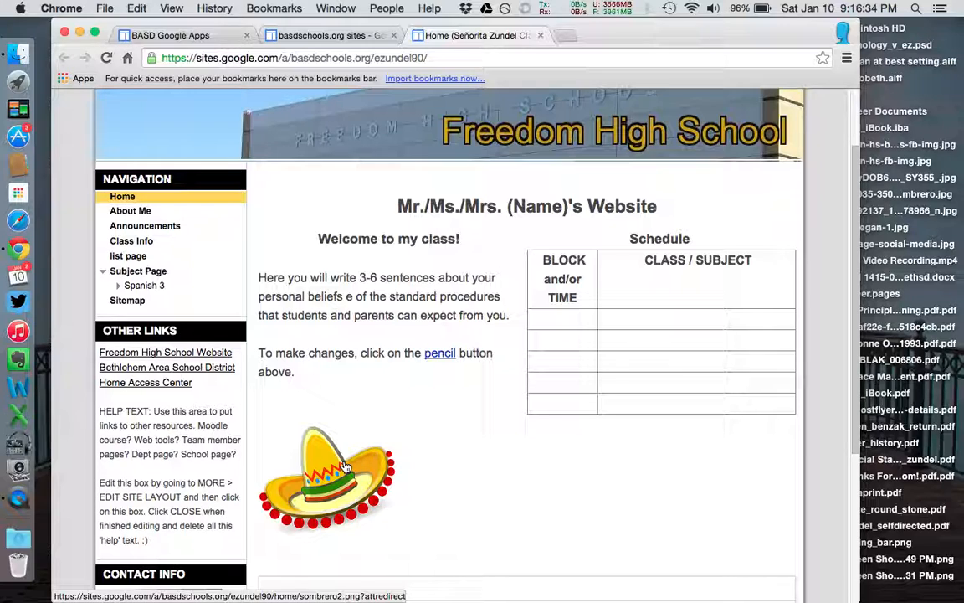
scroll(345, 466, "up", 1)
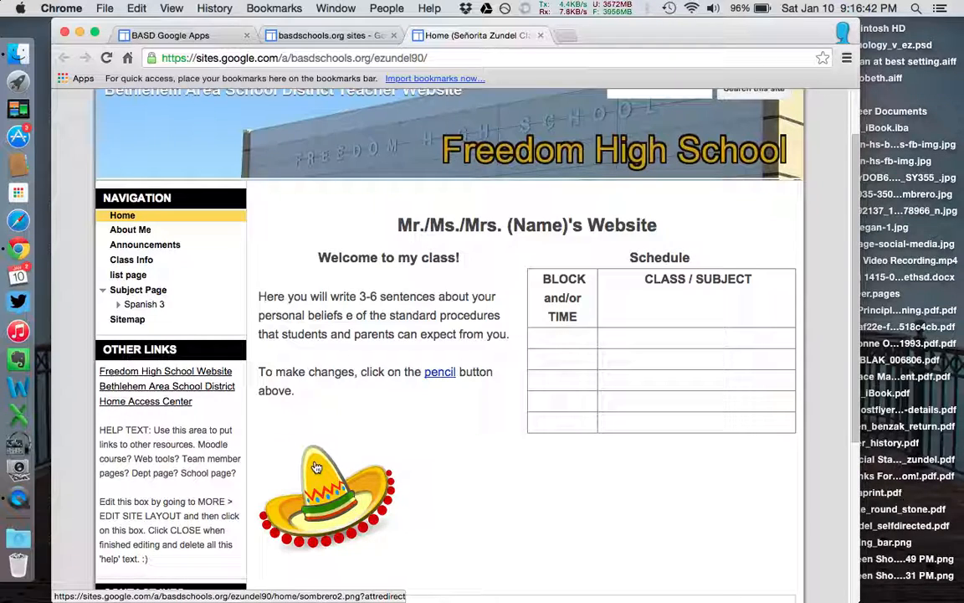
scroll(331, 475, "up", 2)
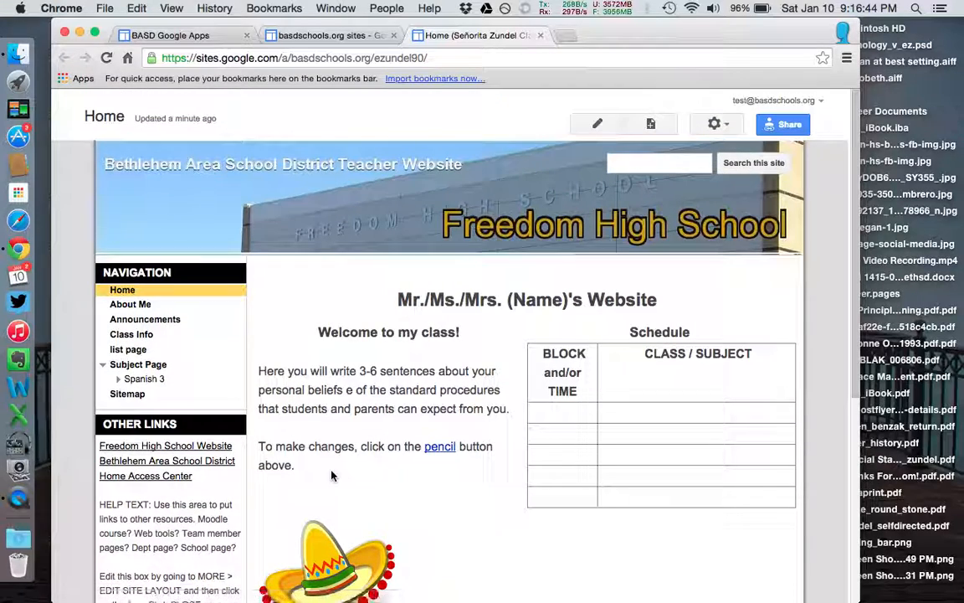
left_click(599, 123)
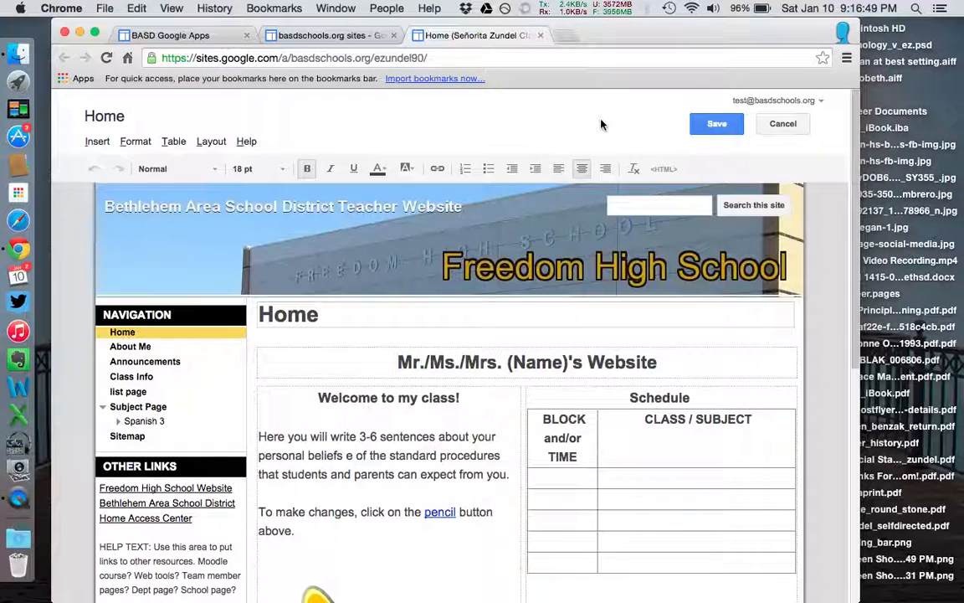
- Upload 111935-350x233-Sombrero.jpg from the Desktop and insert it above the website title on the Home page
left_click(97, 142)
left_click(135, 191)
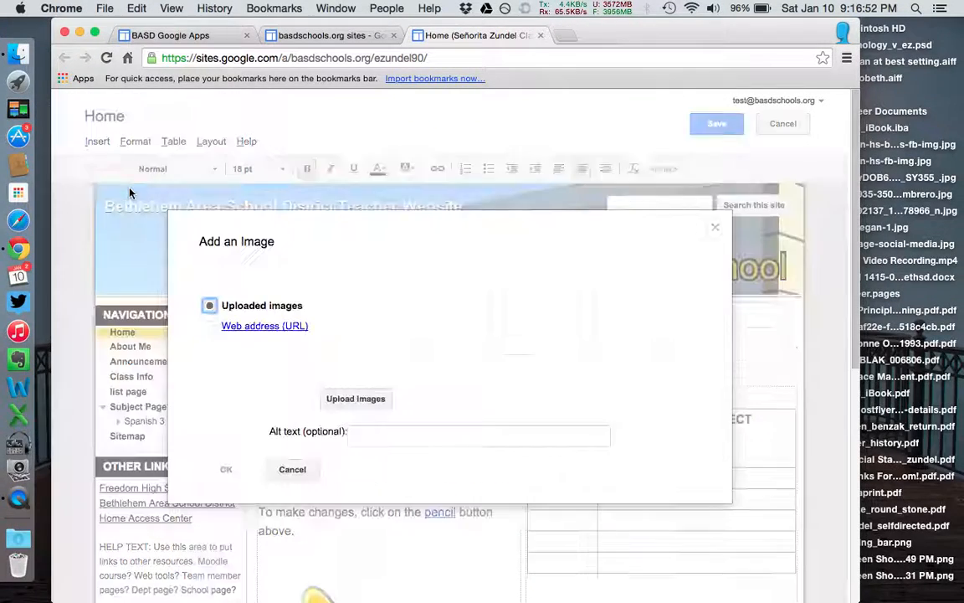
left_click(360, 402)
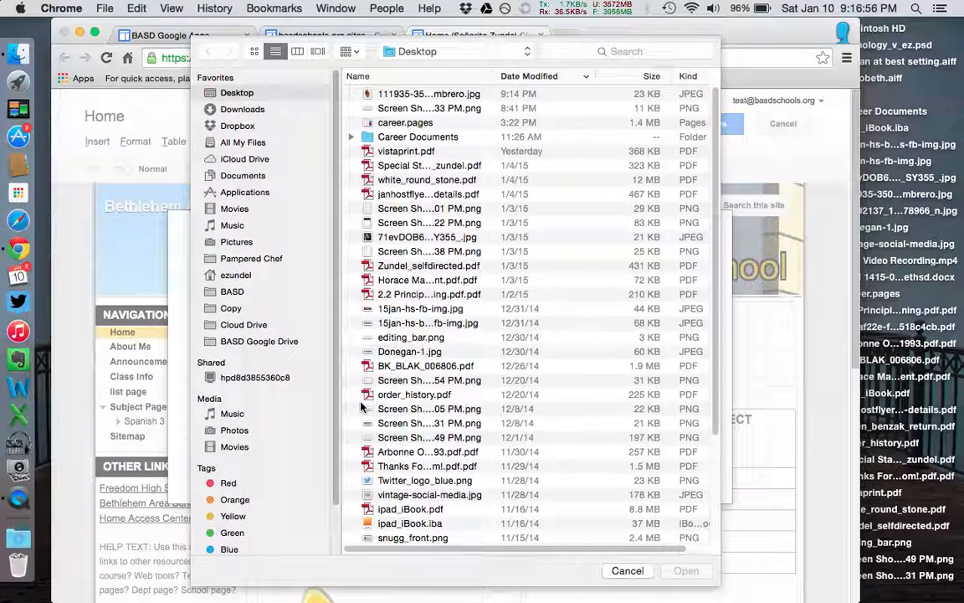
left_click(394, 94)
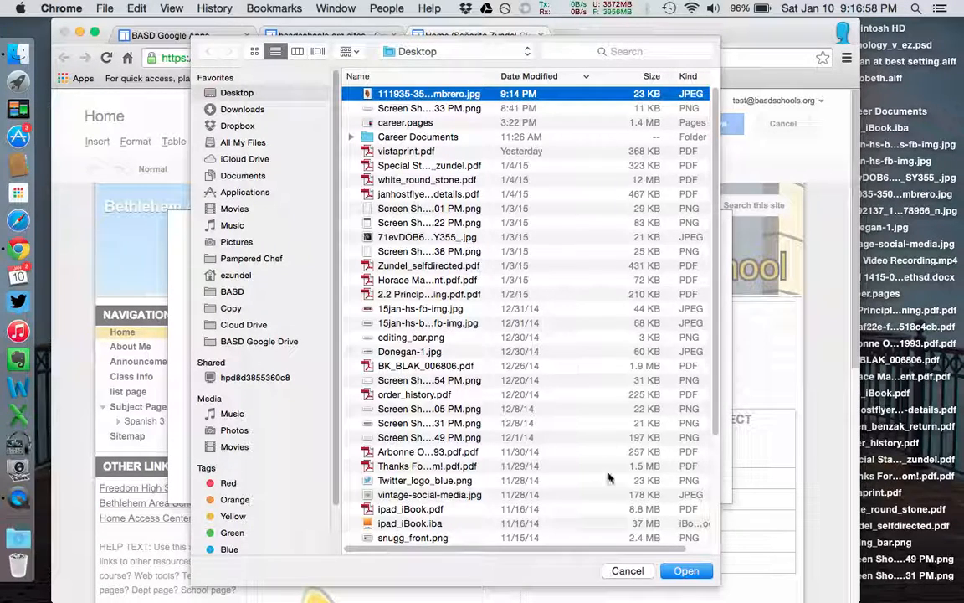
left_click(679, 571)
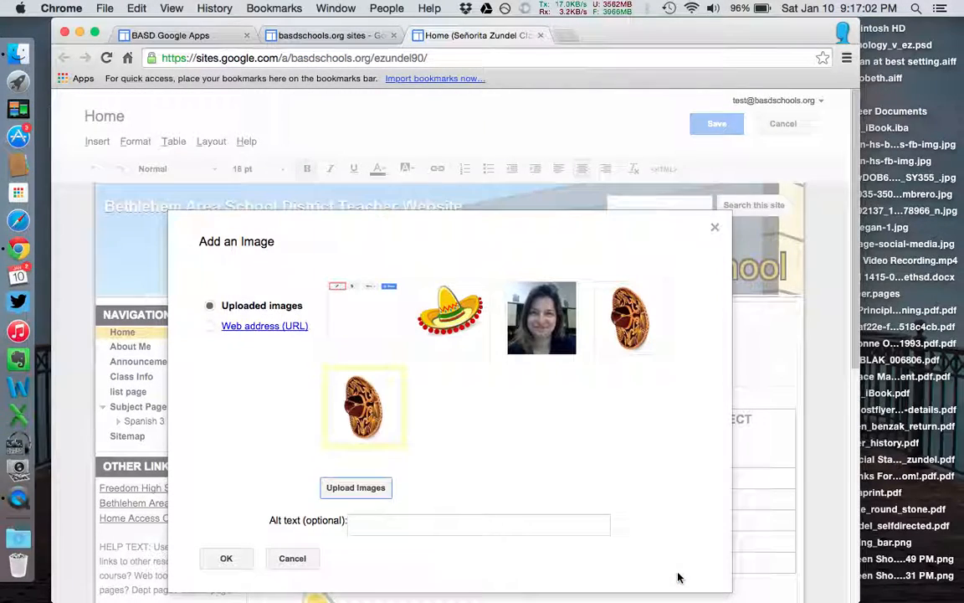
left_click(220, 560)
scroll(479, 491, "down", 3)
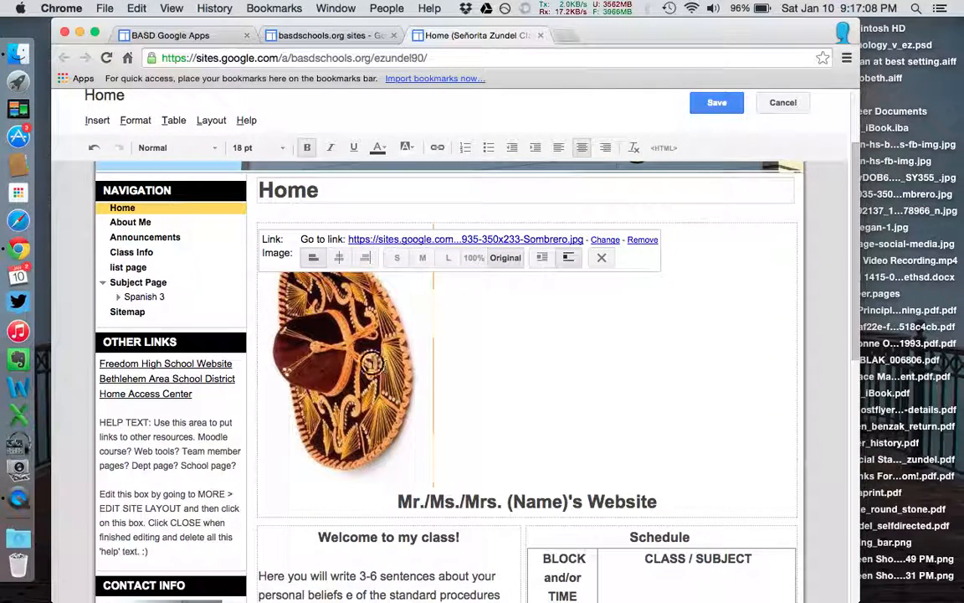
- Remove the sideways sombrero image from the Home page
left_click(388, 337)
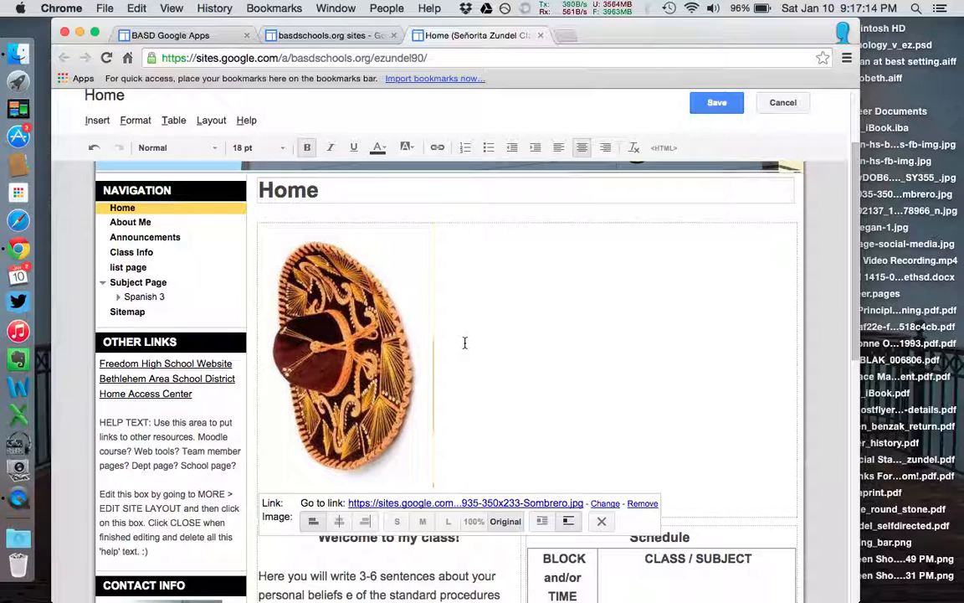
scroll(362, 250, "down", 1)
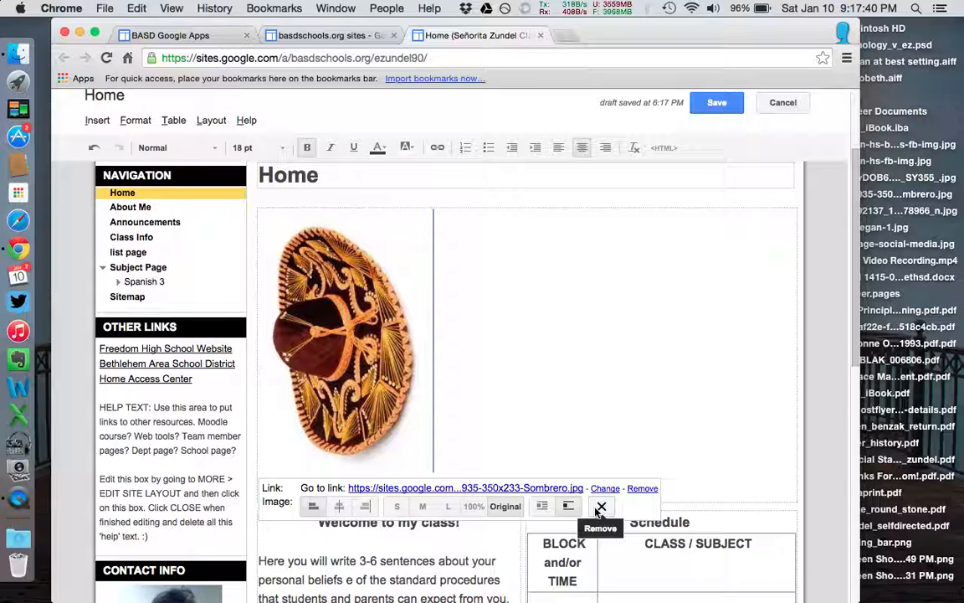
left_click(601, 507)
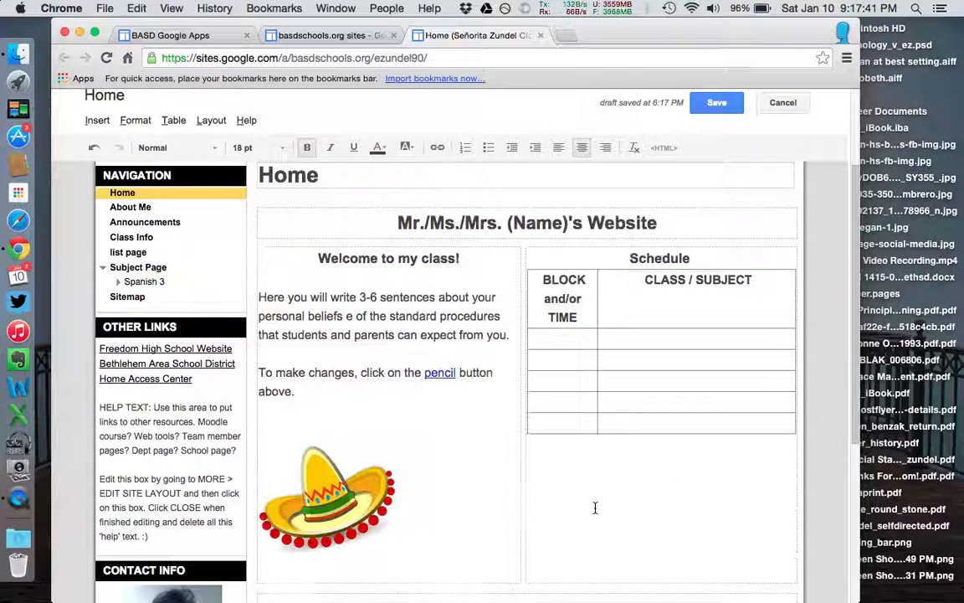
- Launch Preview with a Spotlight search for "preview" and open 111935-350x233-Sombrero.jpg from the Desktop folder in it
left_click(916, 9)
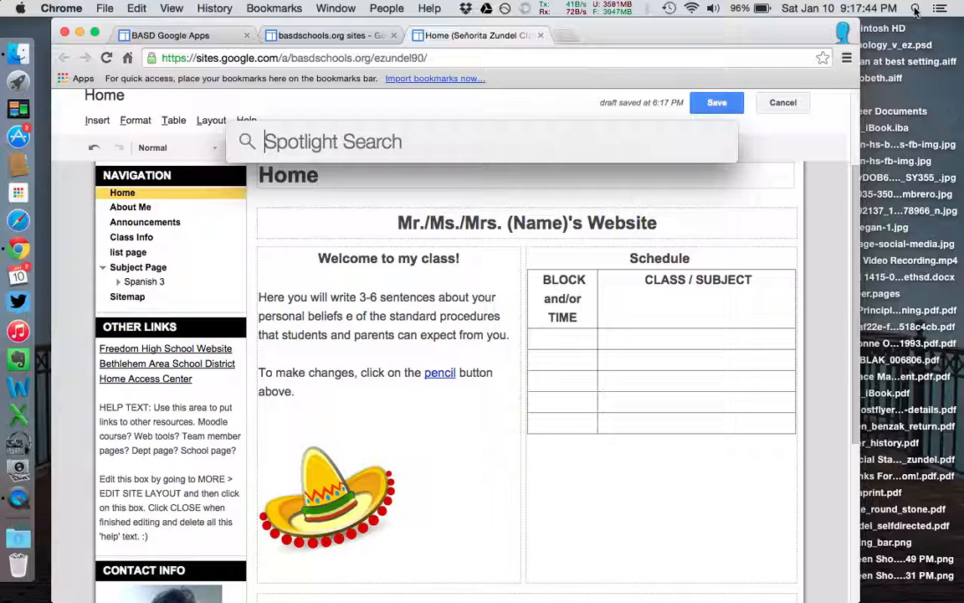
left_click(916, 8)
left_click(916, 8)
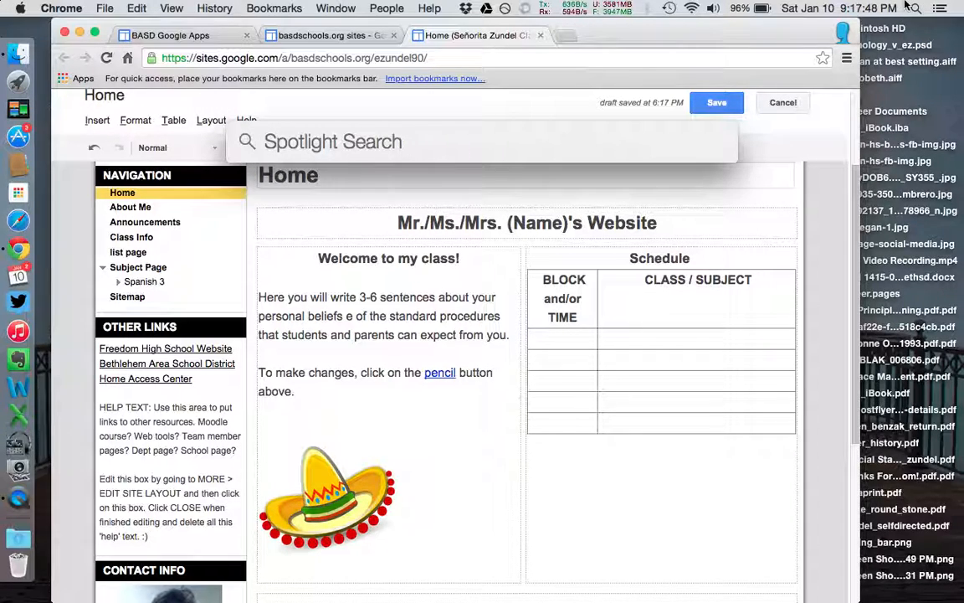
type("preview")
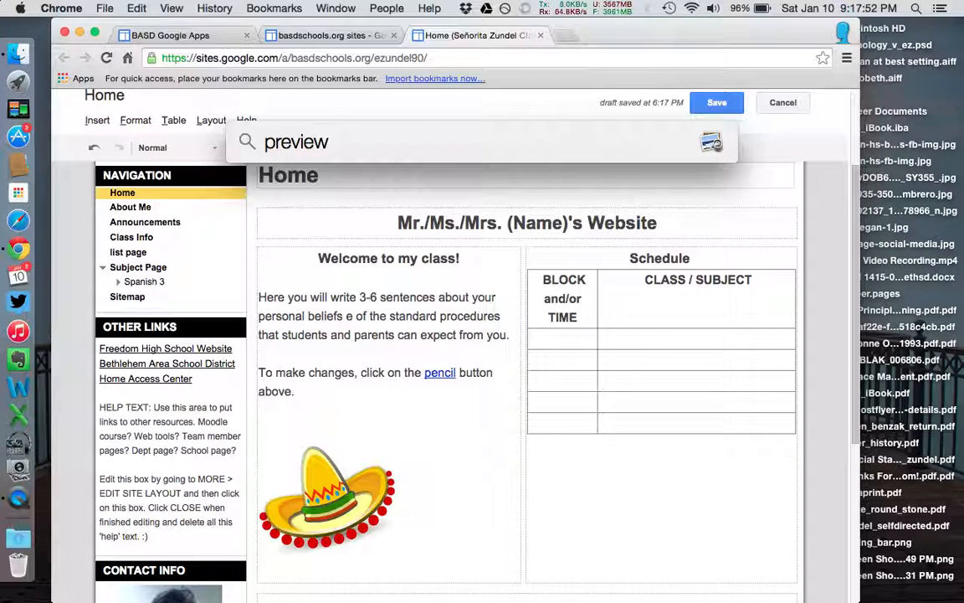
key("Return")
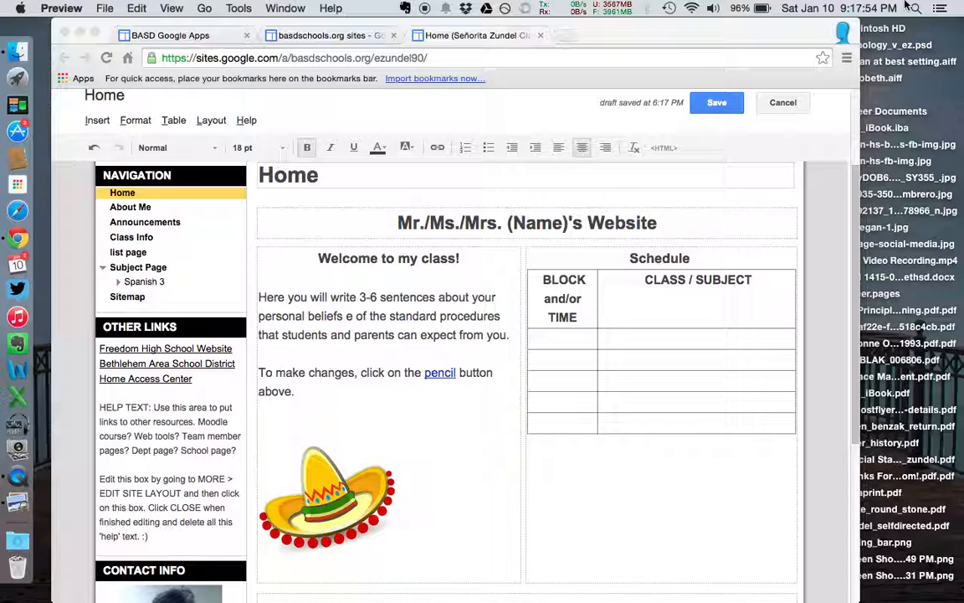
left_click(19, 51)
double_click(387, 148)
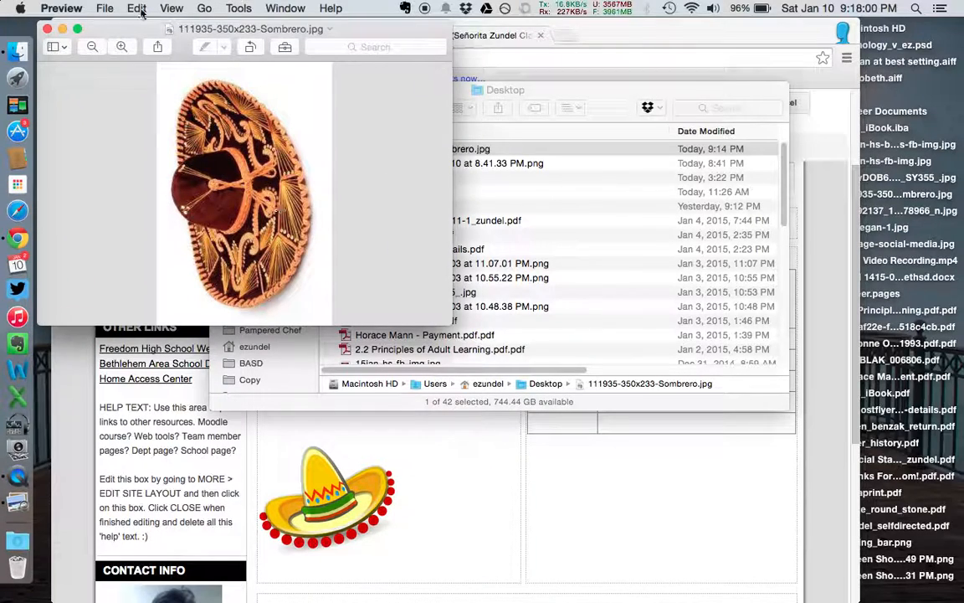
left_click(61, 7)
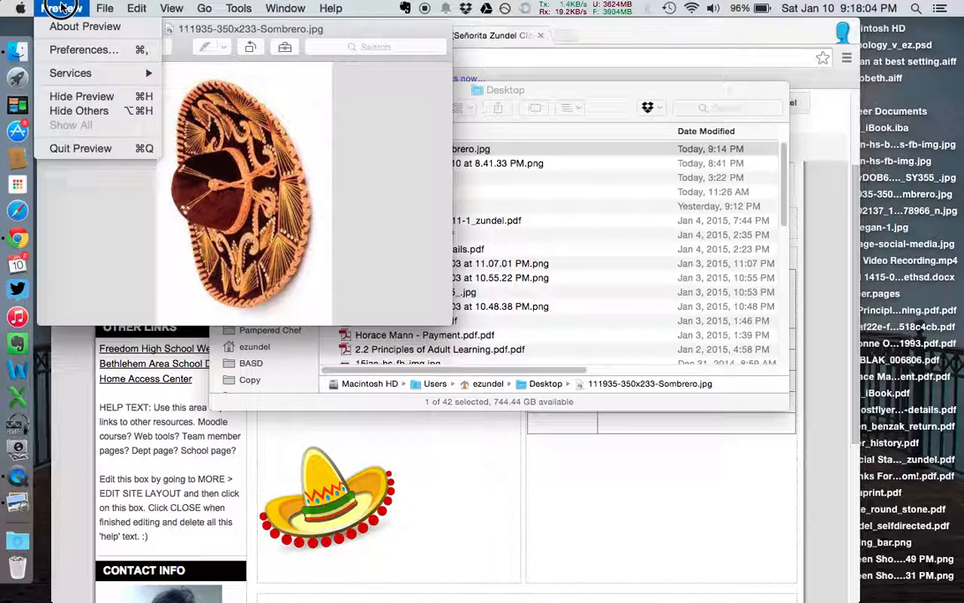
left_click(62, 6)
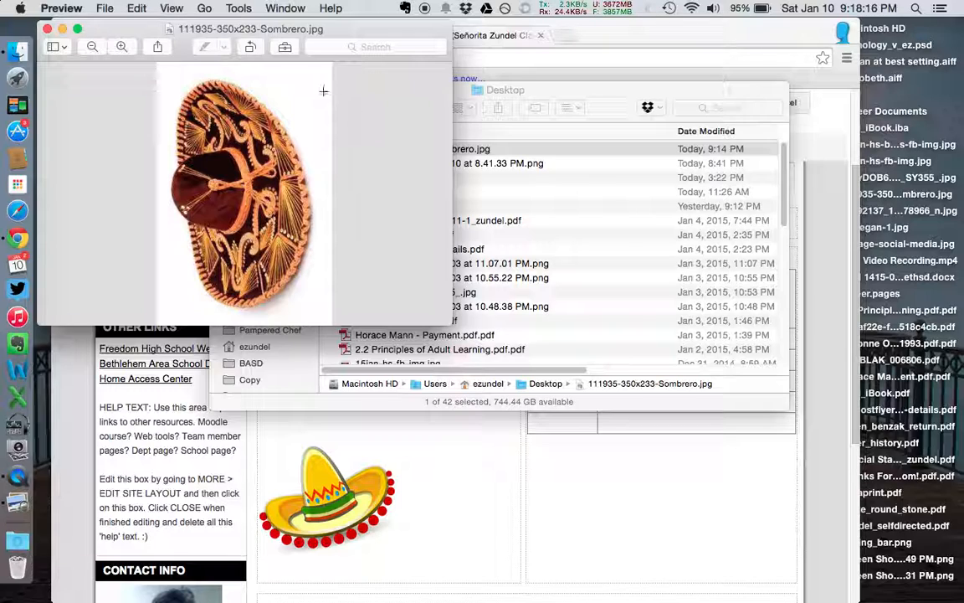
- Rotate the sombrero image left three times so that the hat stands upright
left_click(252, 48)
left_click(252, 48)
left_click(252, 48)
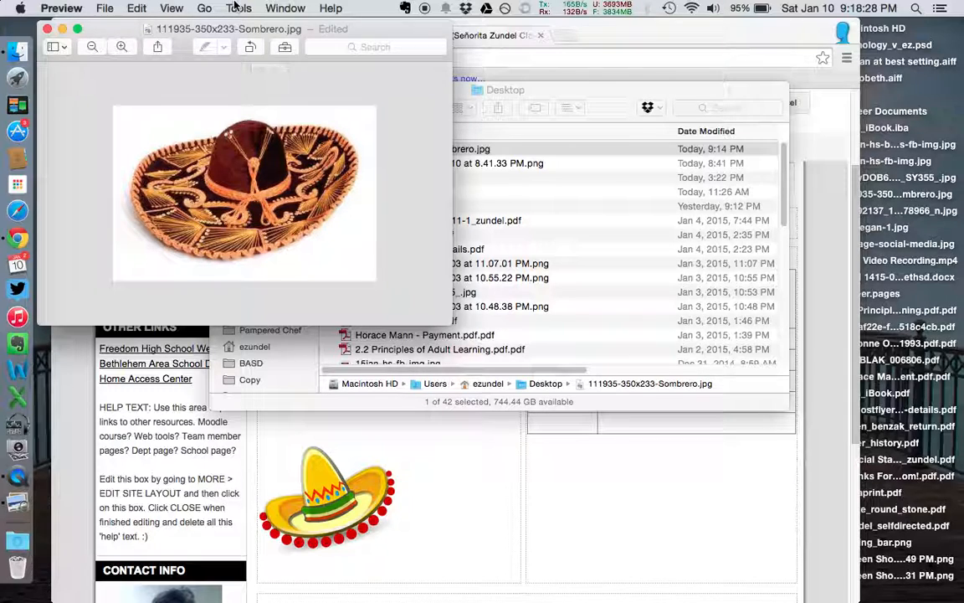
- Try Rotate Right on the sombrero image and turn it back to upright
left_click(238, 7)
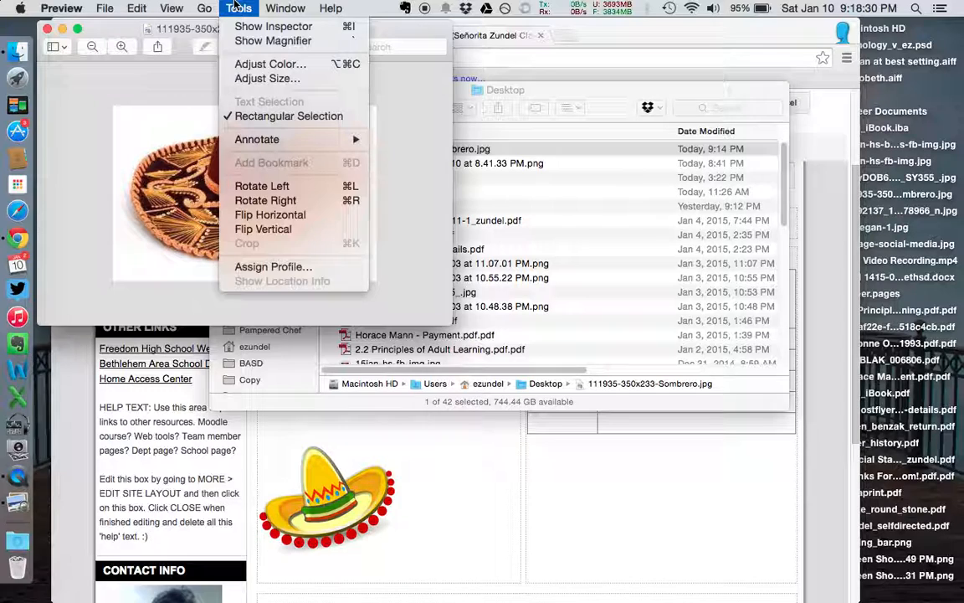
left_click(295, 201)
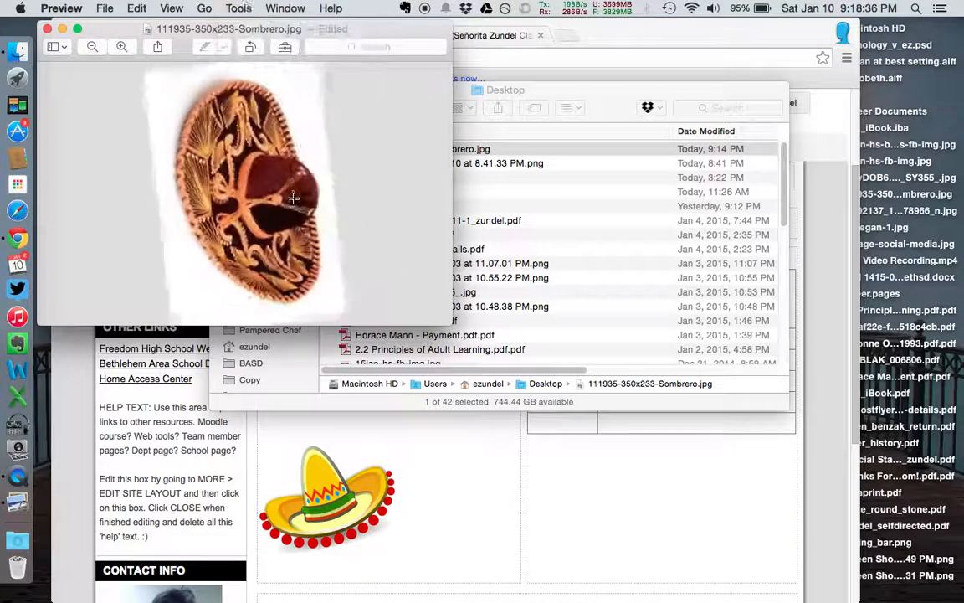
left_click(238, 9)
left_click(276, 201)
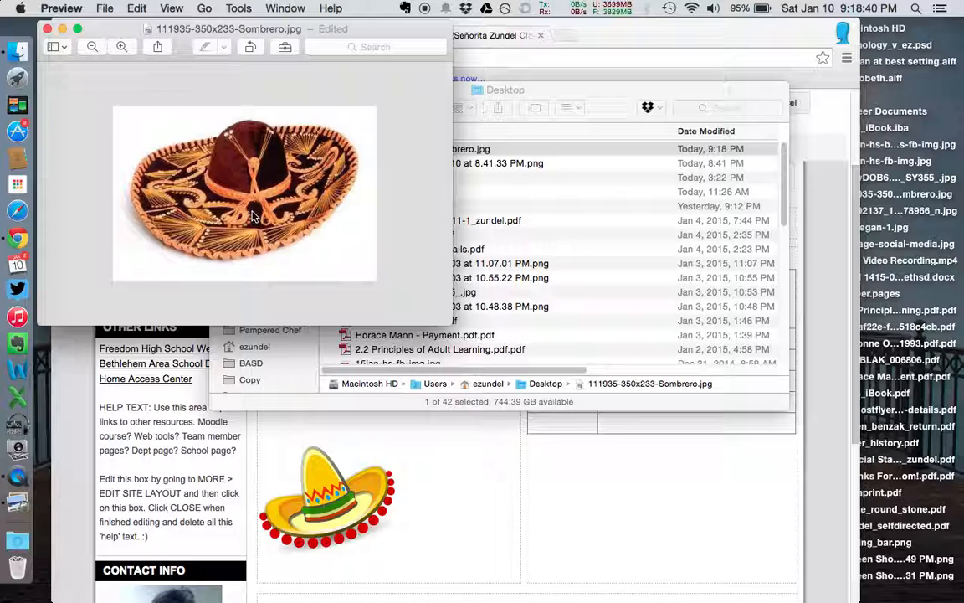
- Save the rotated sombrero image under its existing file name
left_click(105, 8)
left_click(134, 94)
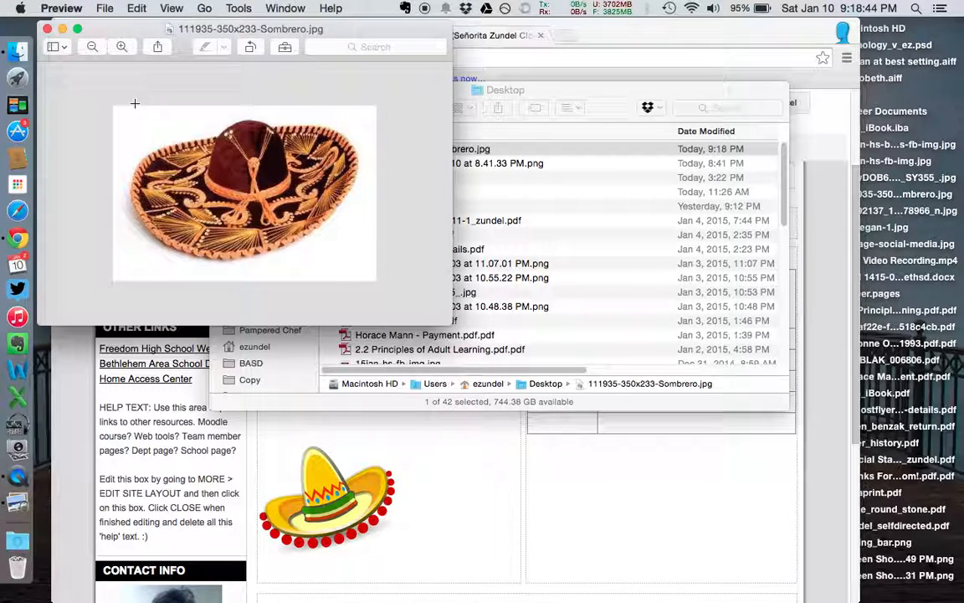
- Scale the sombrero image proportionally to 75 percent of its size
left_click(238, 8)
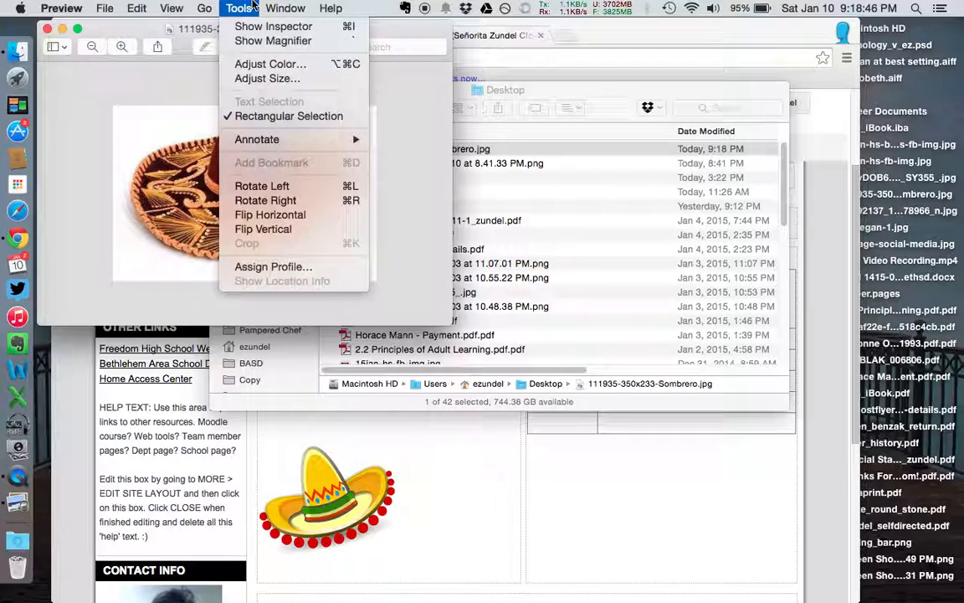
left_click(263, 79)
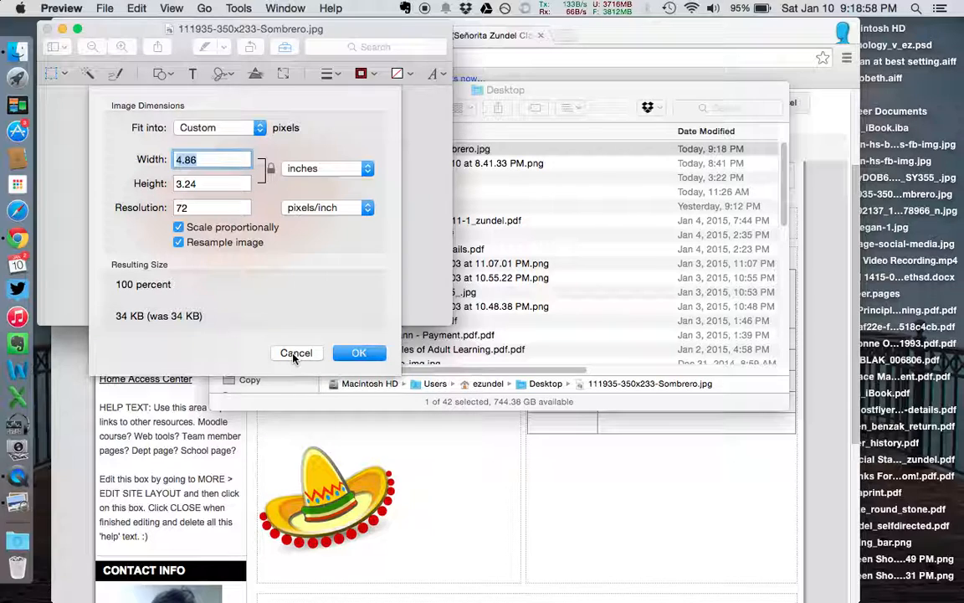
left_click(289, 171)
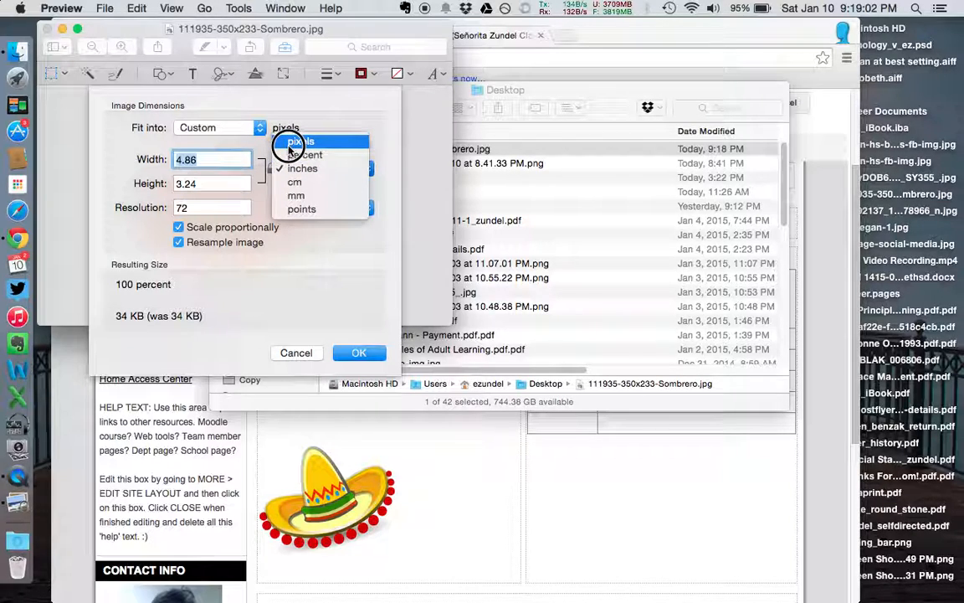
left_click(289, 155)
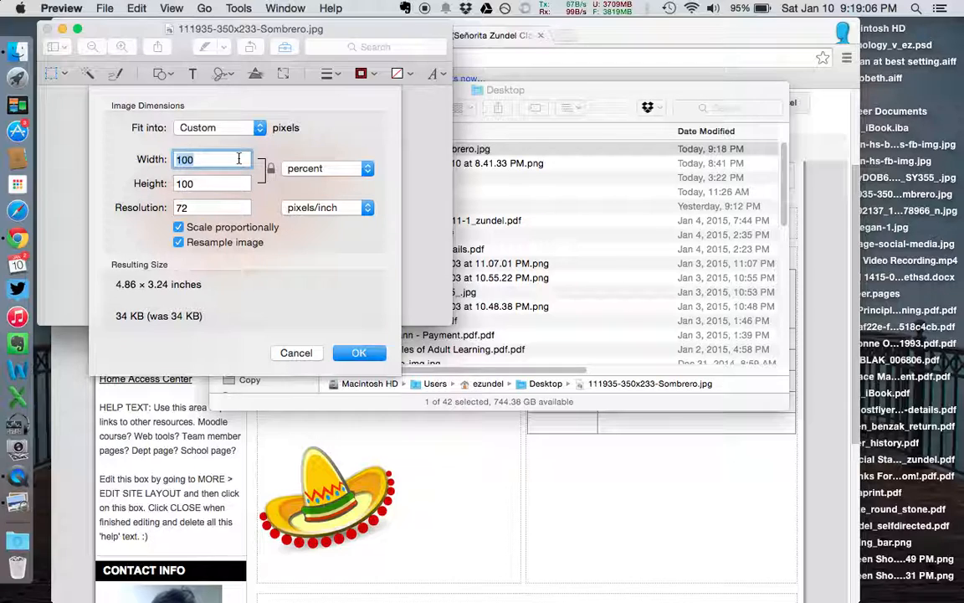
type("75")
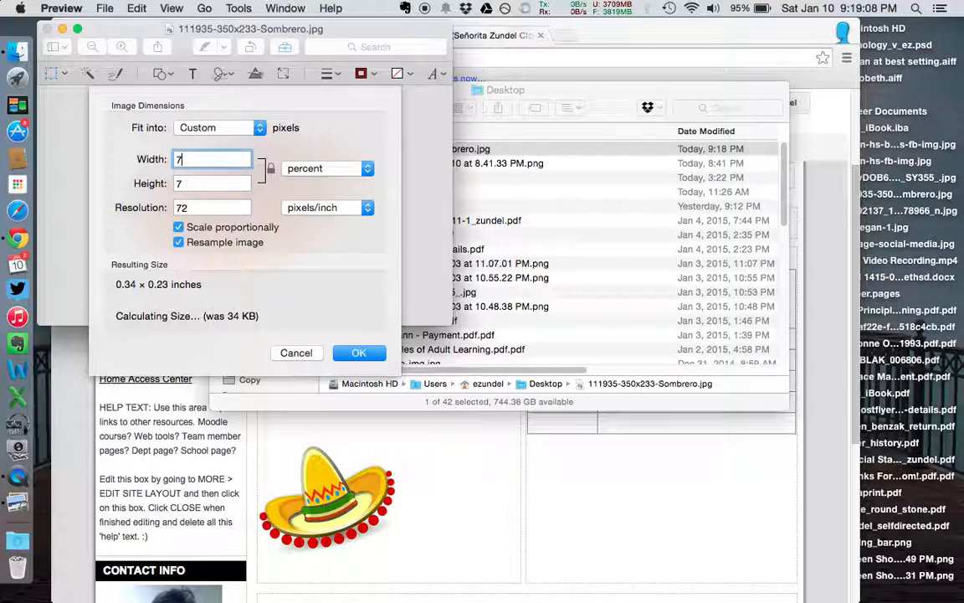
left_click(367, 355)
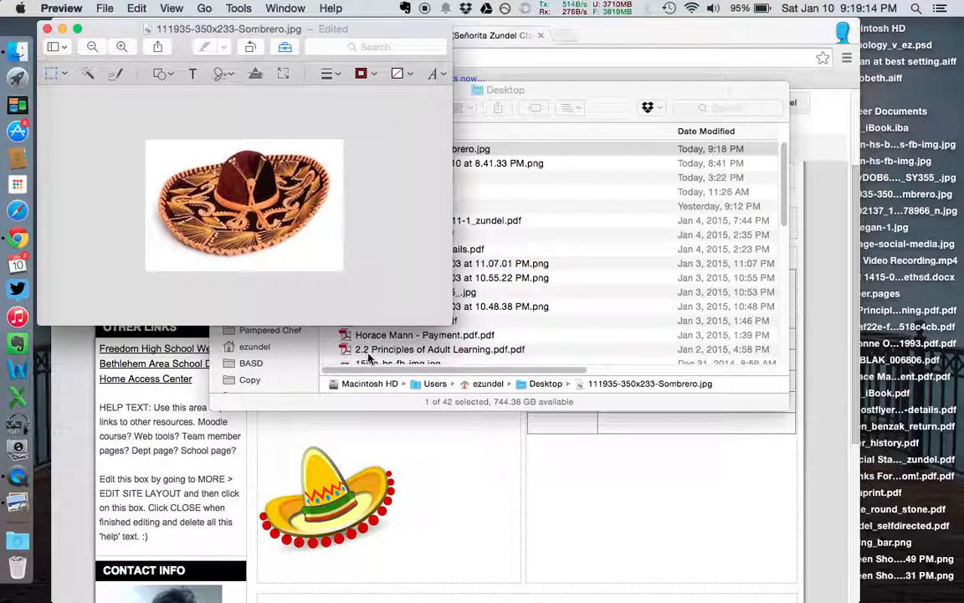
- Save the resized sombrero image and close both its window and the Desktop folder window
left_click(239, 9)
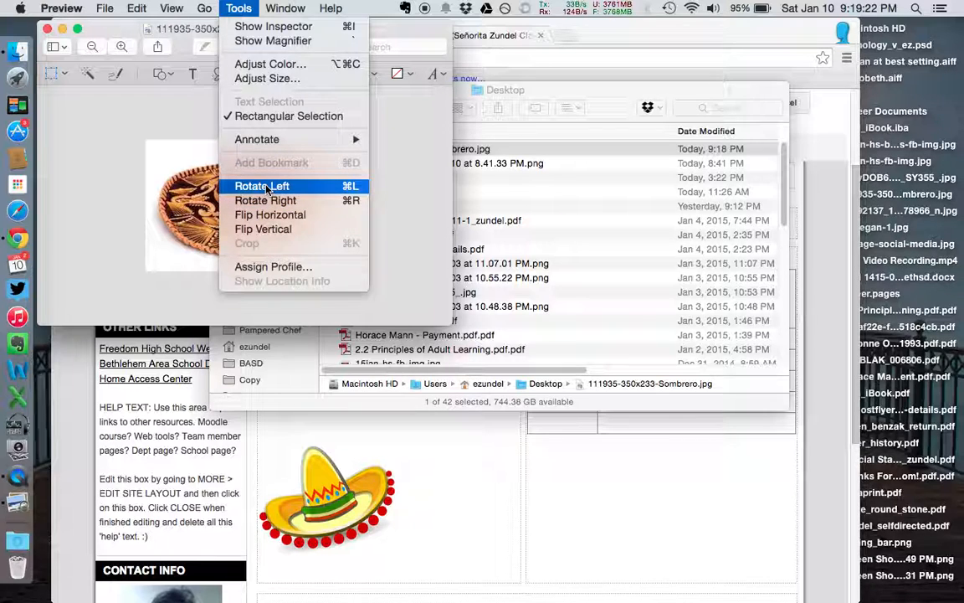
mouse_move(273, 142)
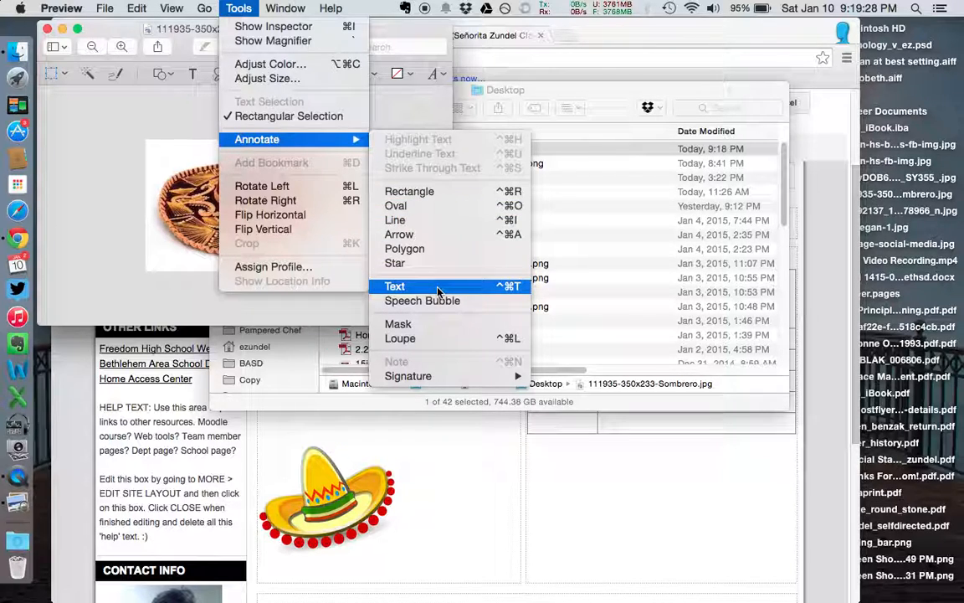
mouse_move(95, 7)
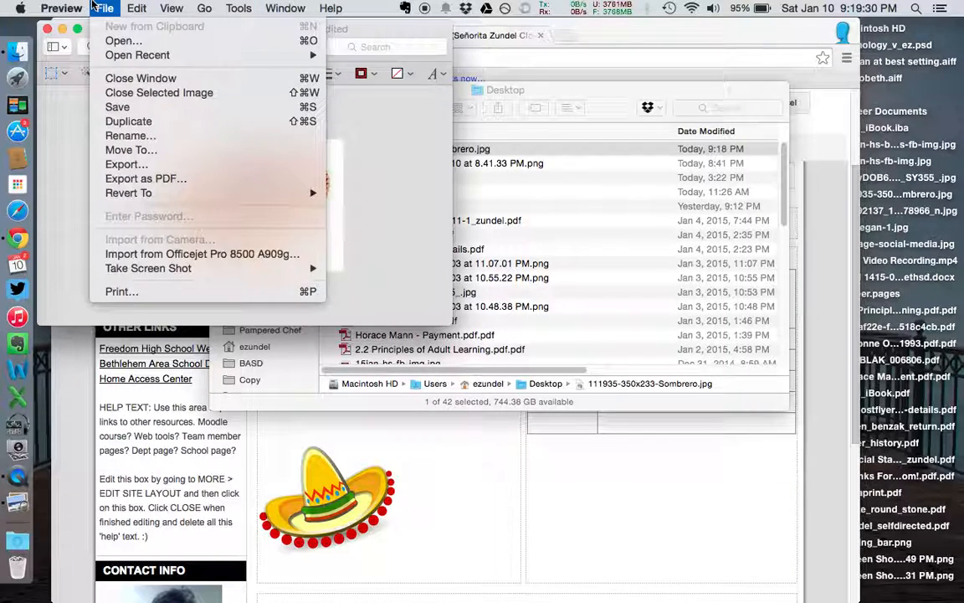
left_click(117, 109)
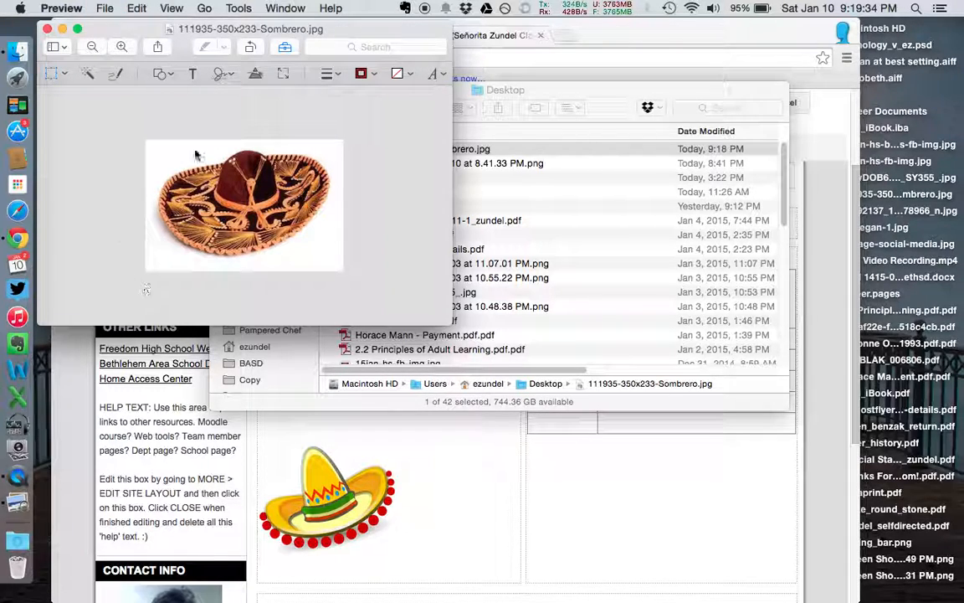
left_click(48, 32)
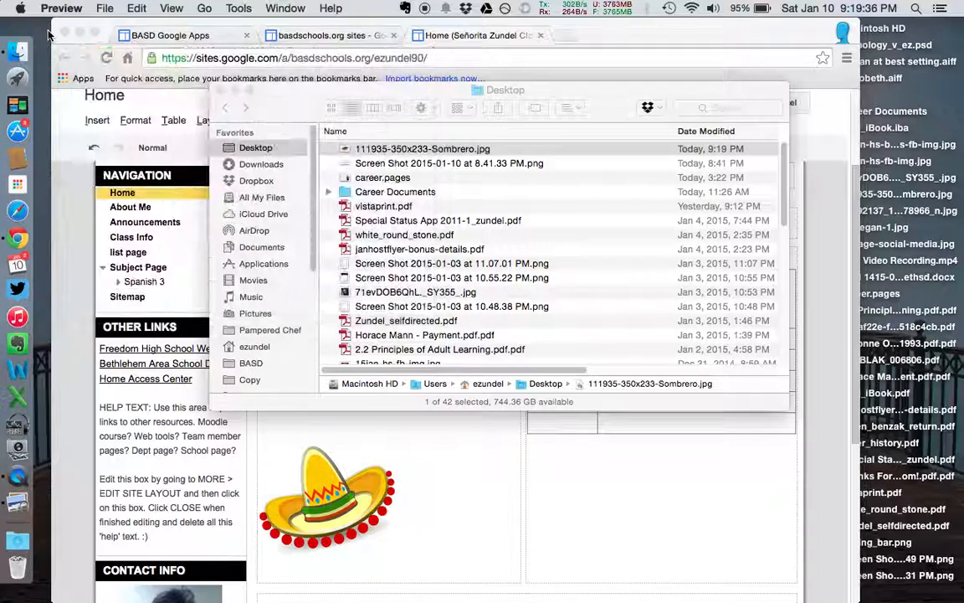
left_click(216, 91)
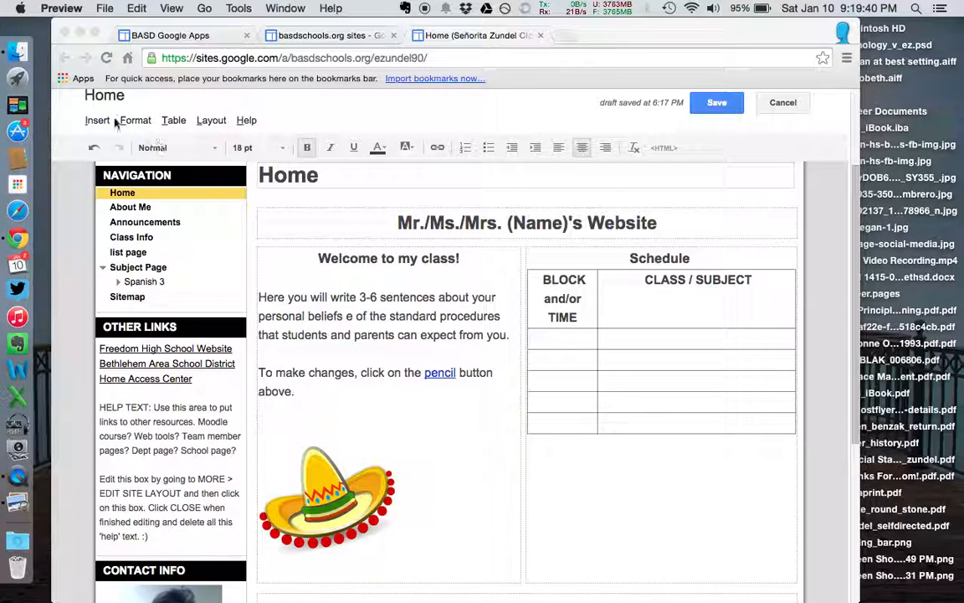
- Upload 111935-350x233-Sombrero.jpg from the Desktop and insert it above the website heading on the Home page
left_click(95, 121)
left_click(122, 161)
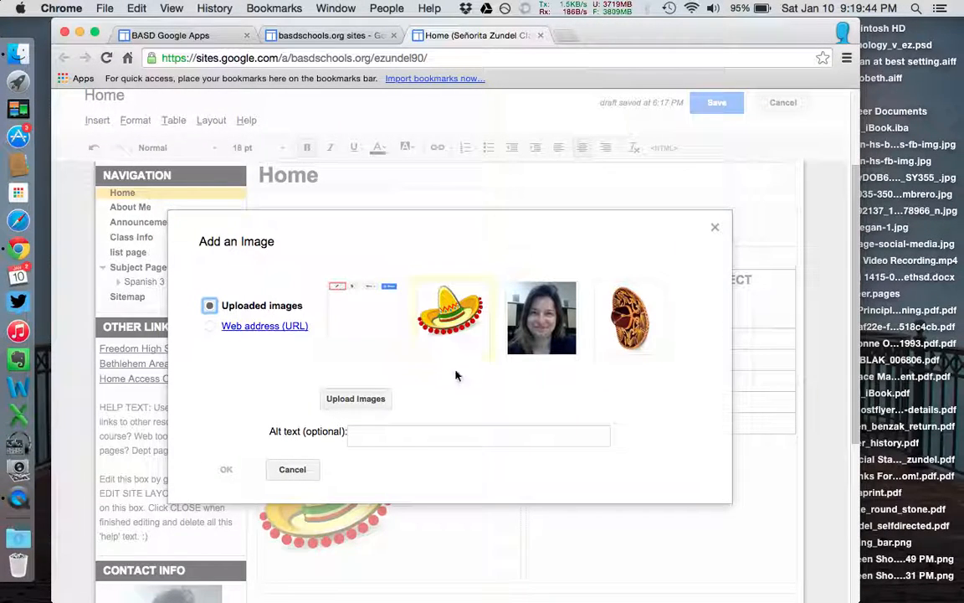
left_click(377, 403)
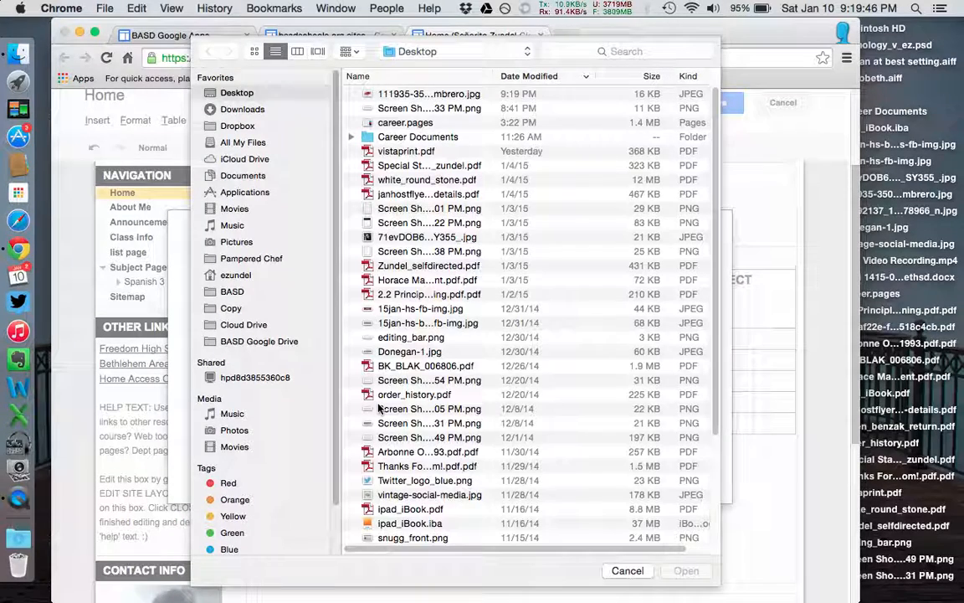
left_click(410, 95)
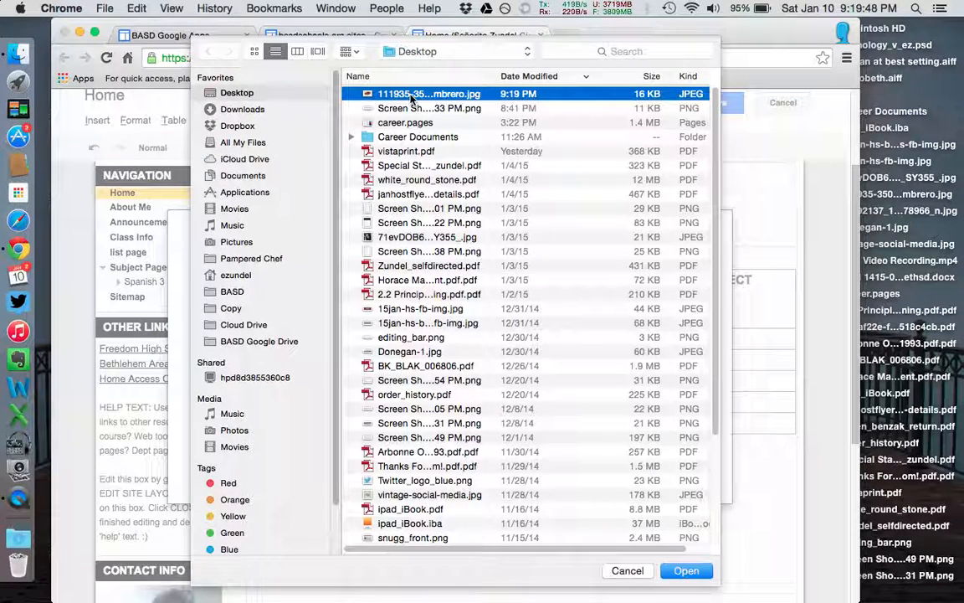
double_click(410, 95)
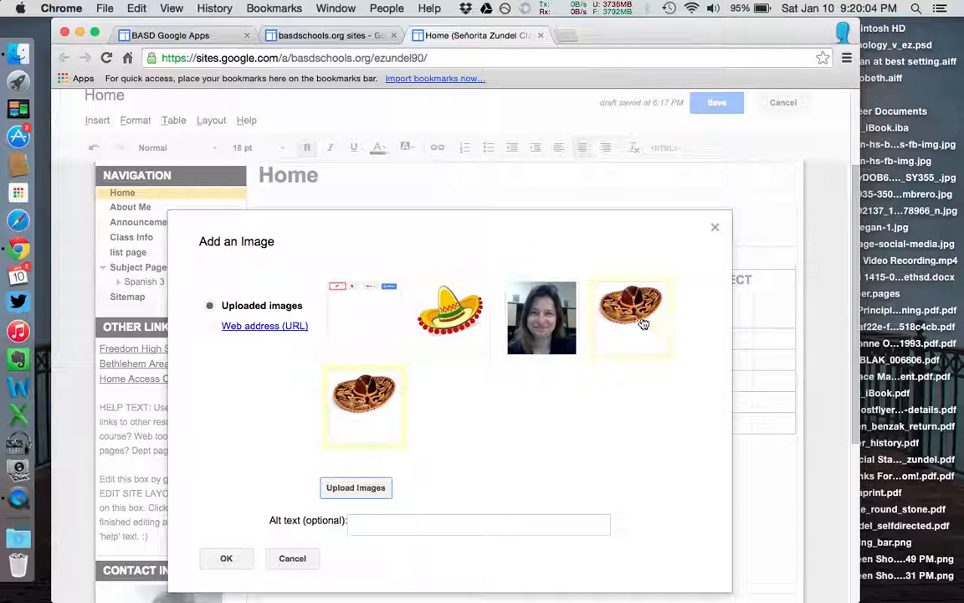
left_click(226, 559)
- Centre the inserted sombrero image on the Home page and save the page
scroll(487, 420, "up", 3)
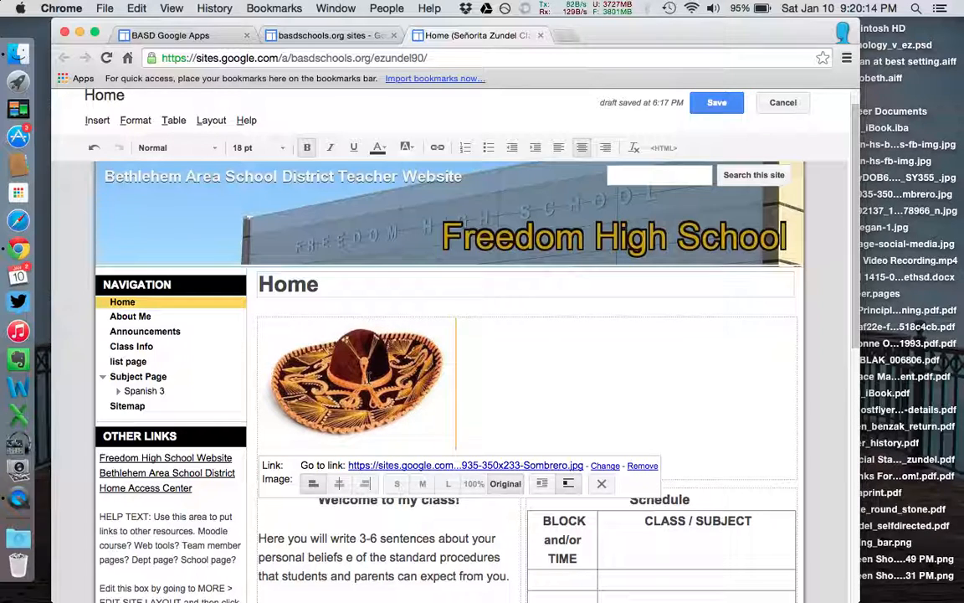
left_click(348, 494)
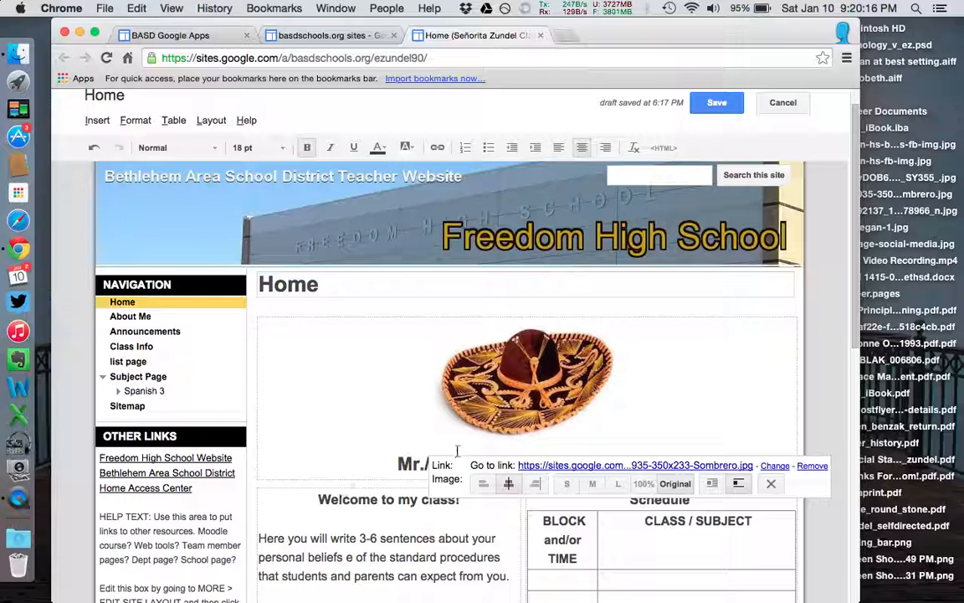
left_click(720, 387)
left_click(541, 366)
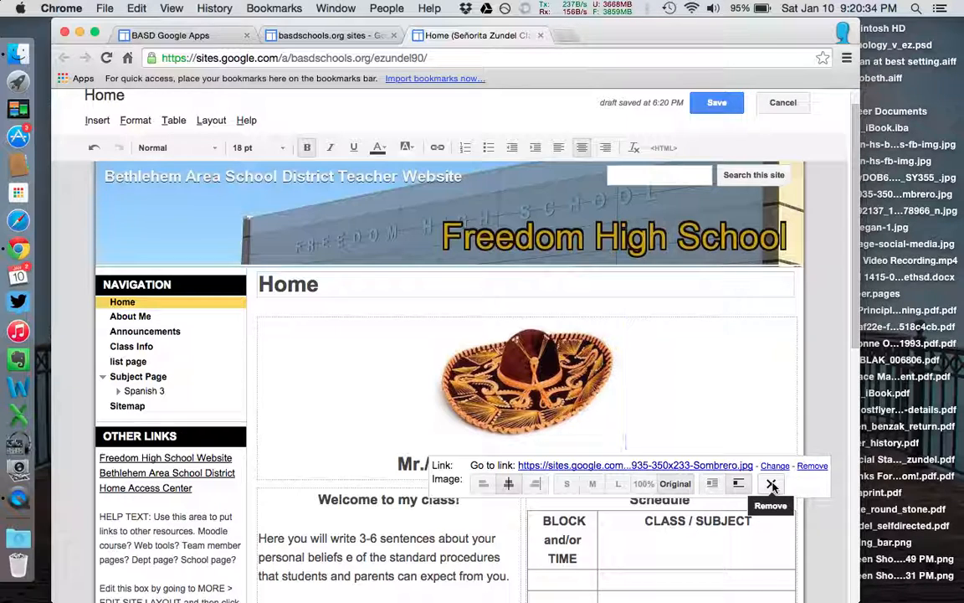
left_click(715, 104)
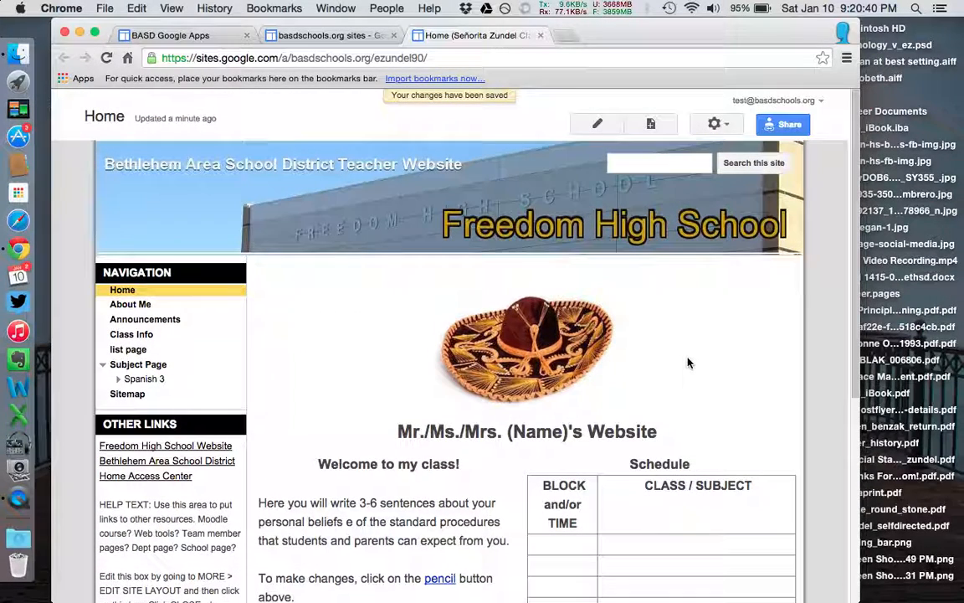
- Reopen the Home page for editing, try the brown sombrero image at small and large size, and set it to medium
left_click(598, 125)
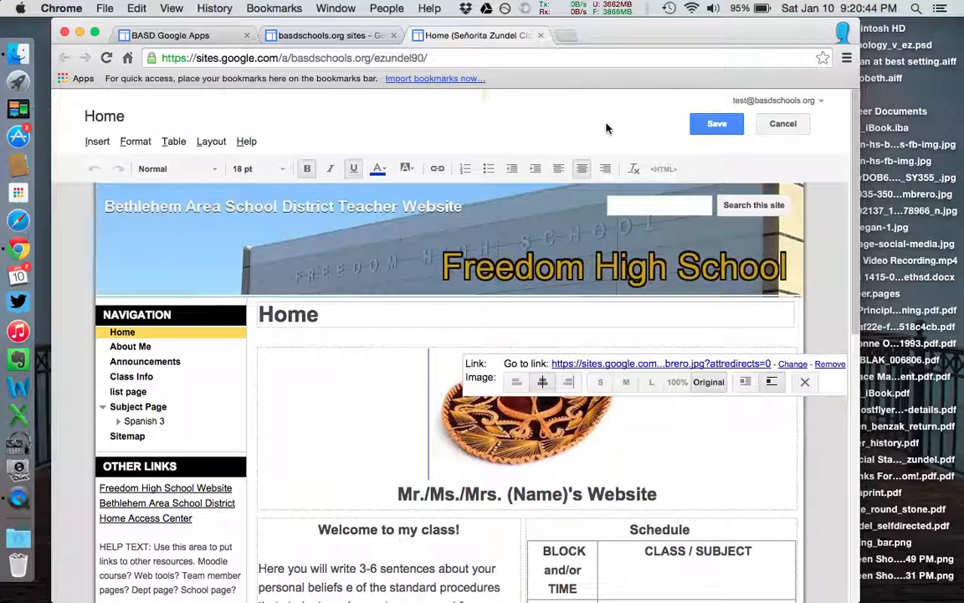
left_click(573, 420)
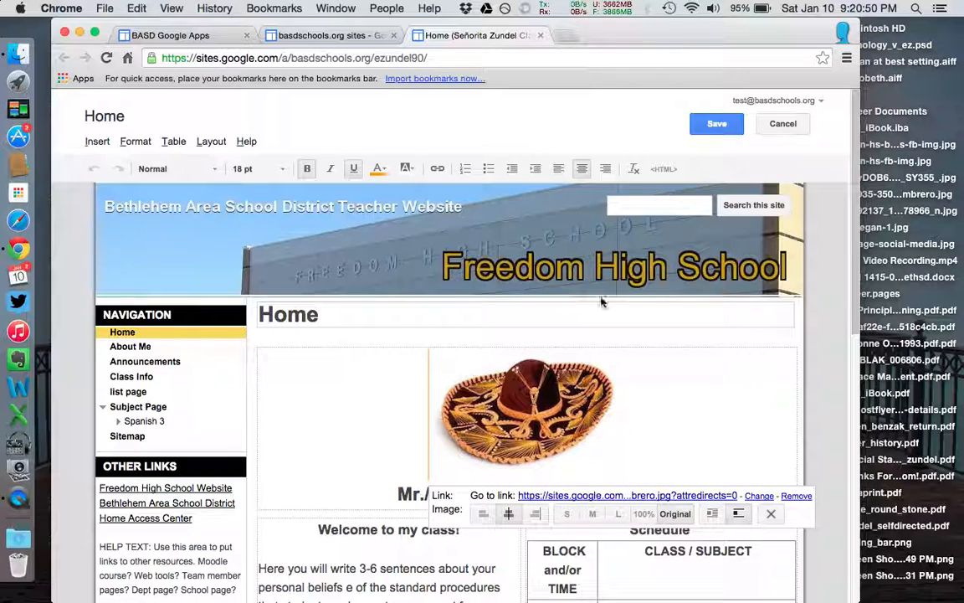
left_click(566, 513)
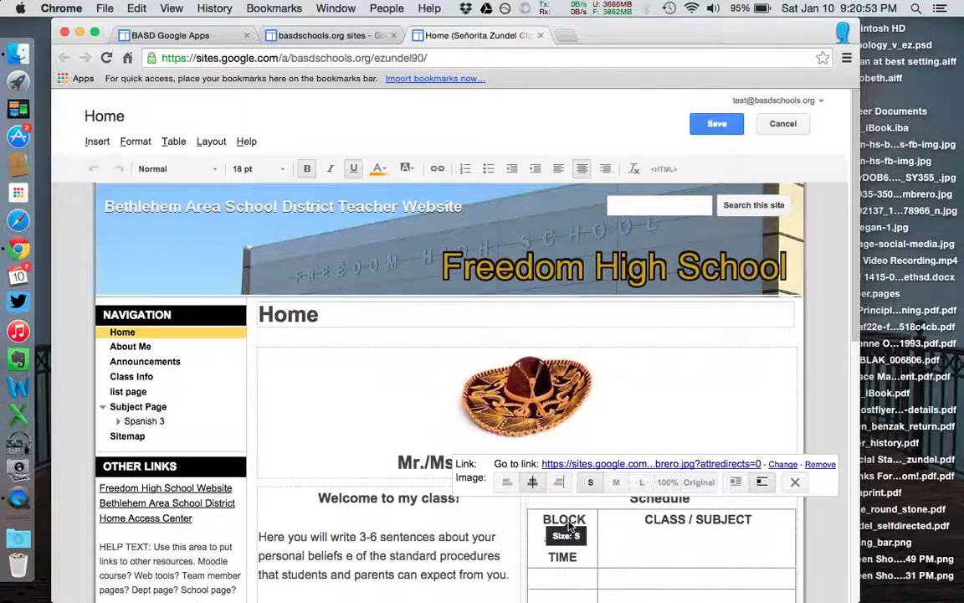
left_click(615, 487)
left_click(596, 544)
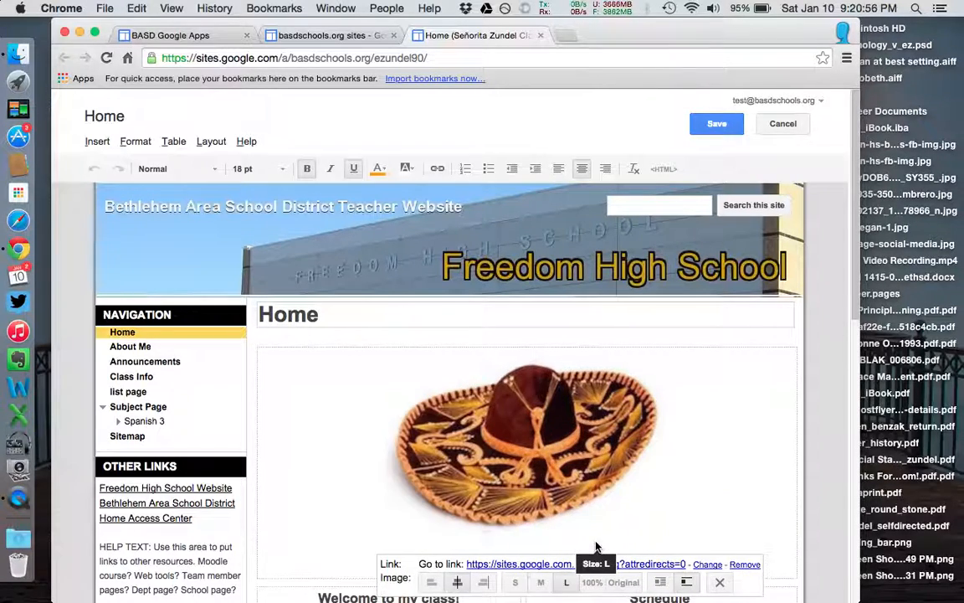
scroll(540, 502, "down", 2)
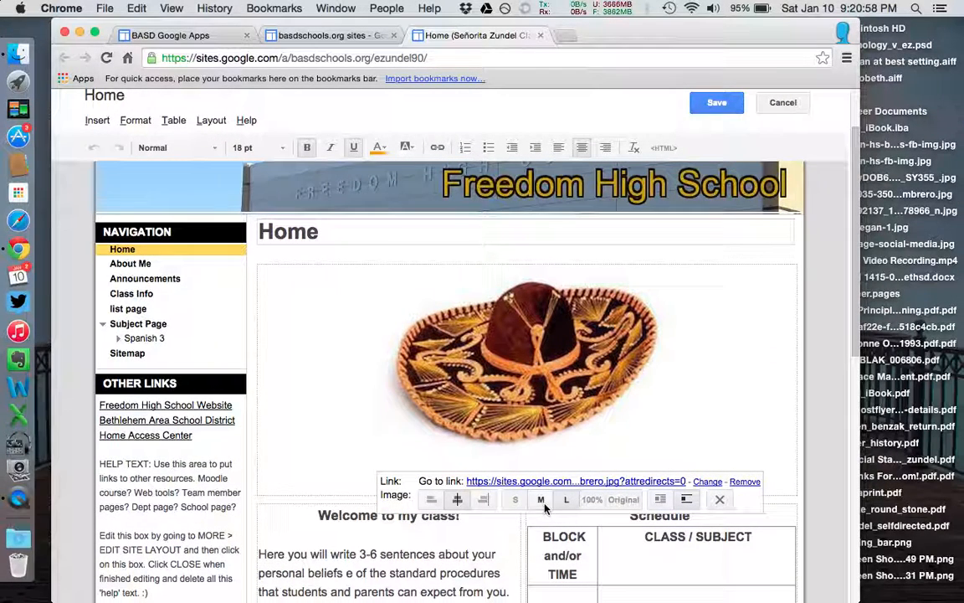
left_click(540, 500)
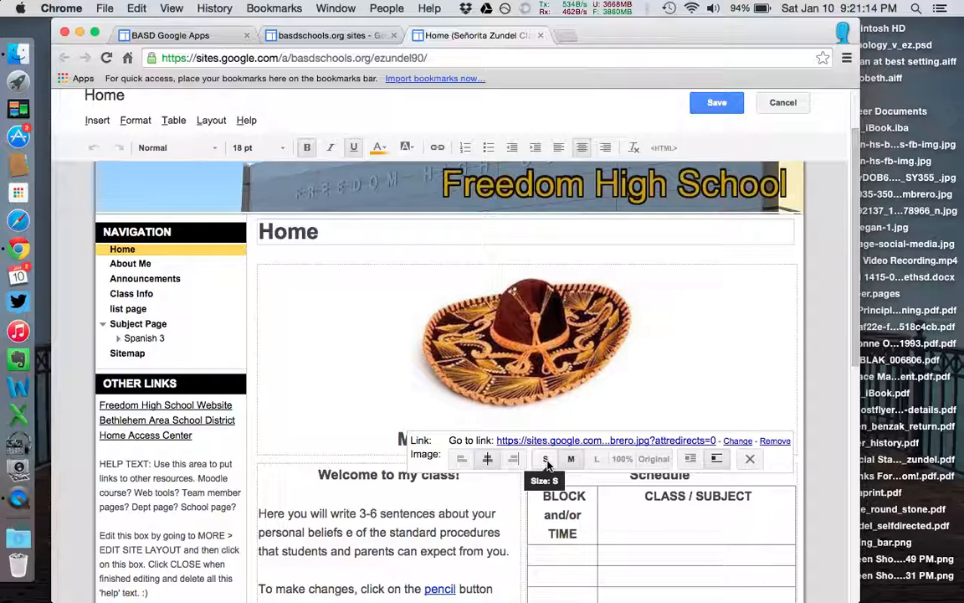
- Replace the medium-size sombrero by removing it, inserting the uploaded sombrero image again at original size, and centring it
left_click(750, 460)
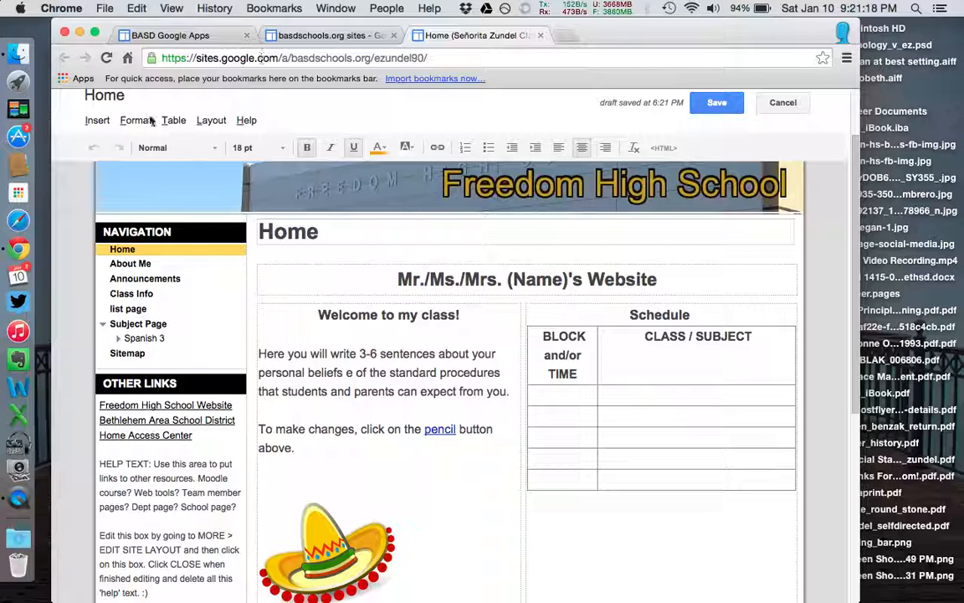
left_click(96, 120)
left_click(134, 167)
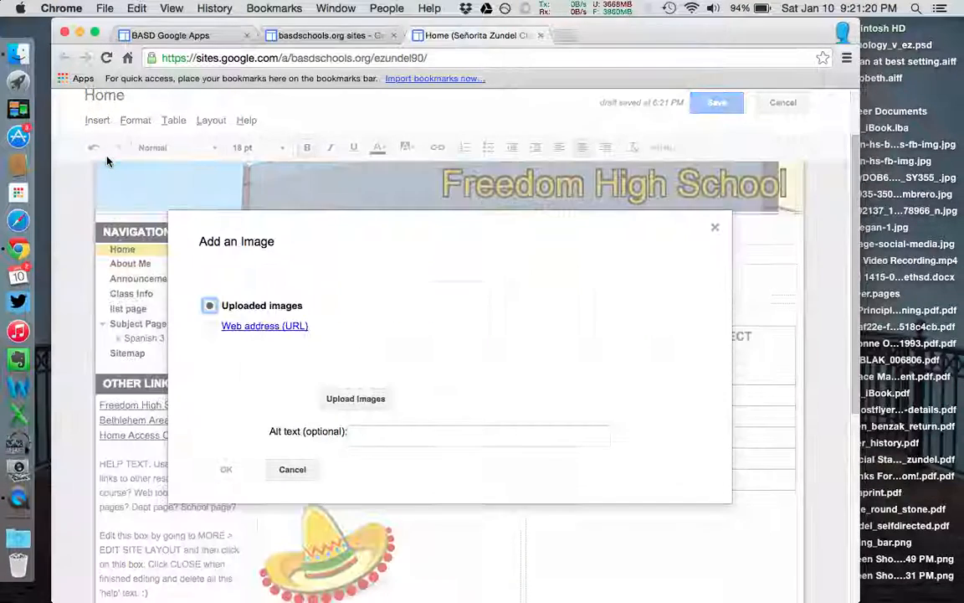
left_click(608, 315)
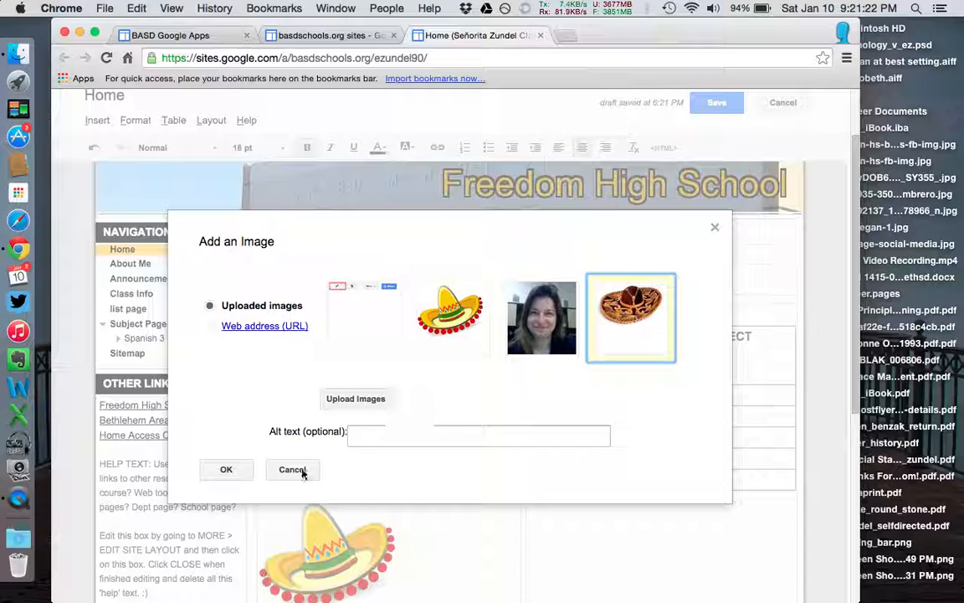
left_click(223, 469)
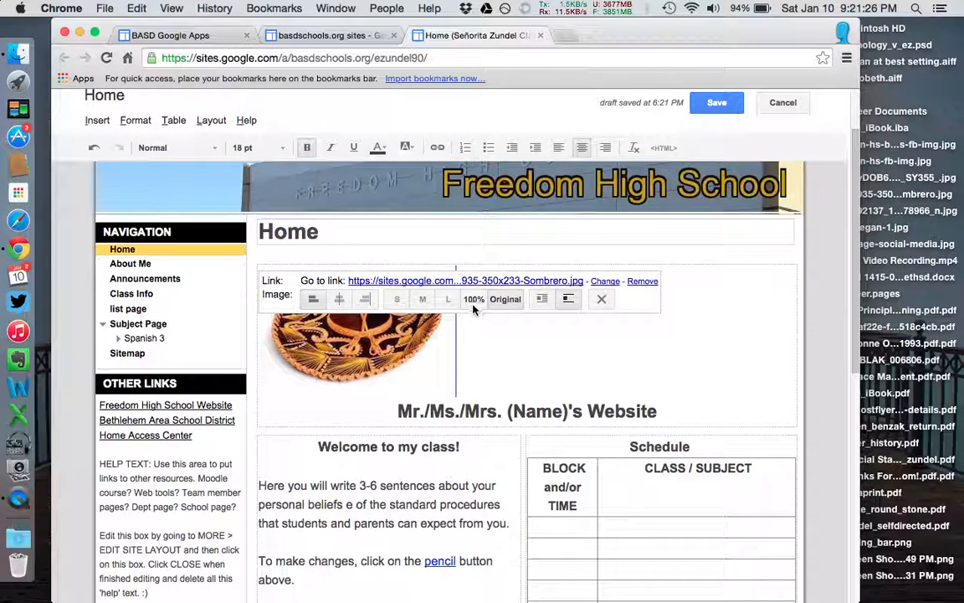
left_click(340, 300)
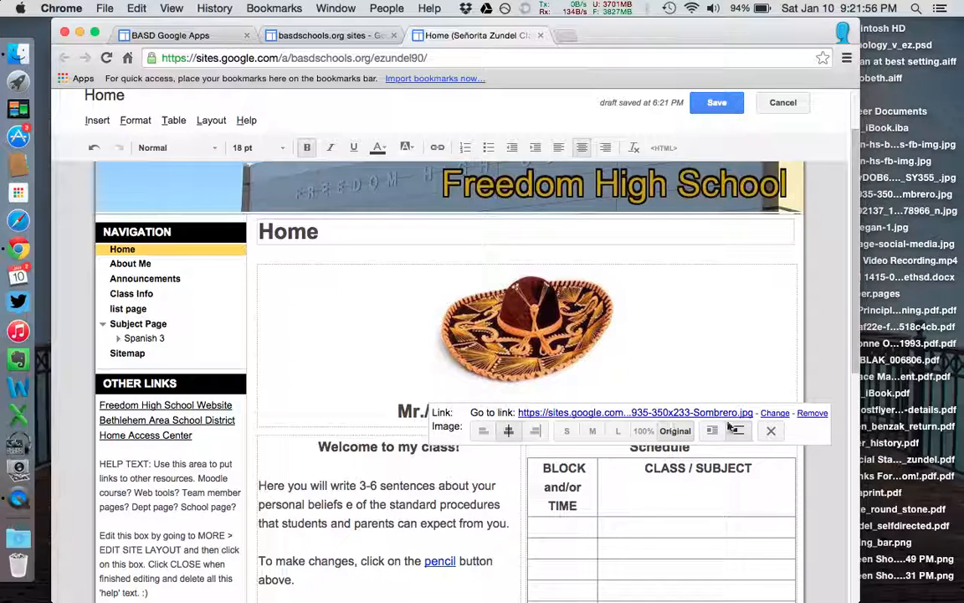
left_click(774, 412)
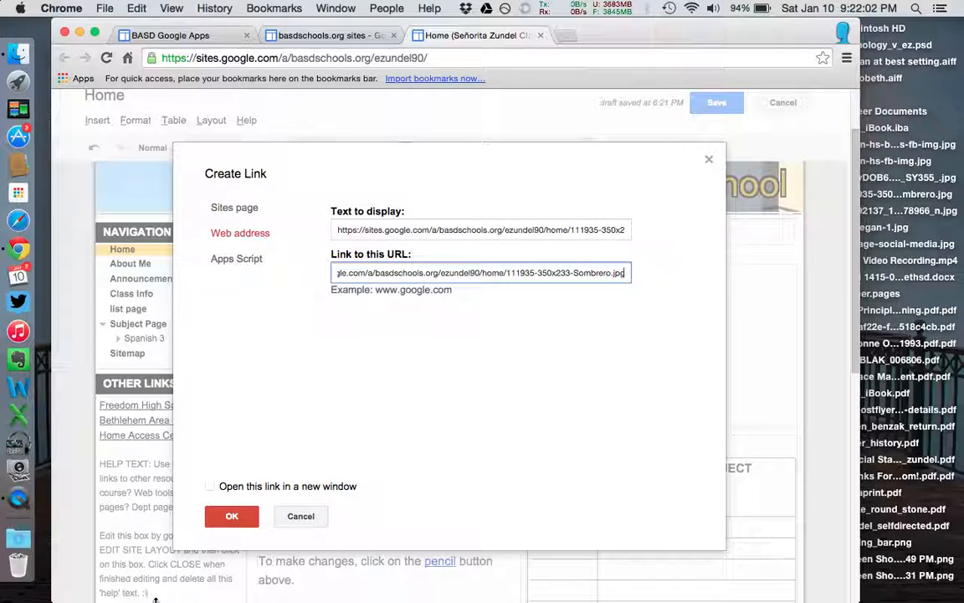
left_click(281, 518)
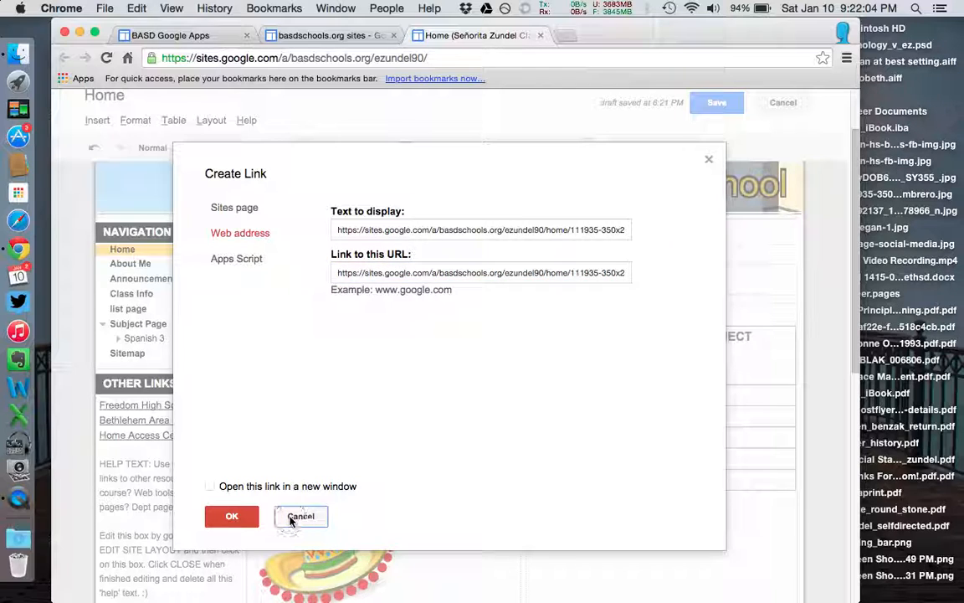
left_click(708, 159)
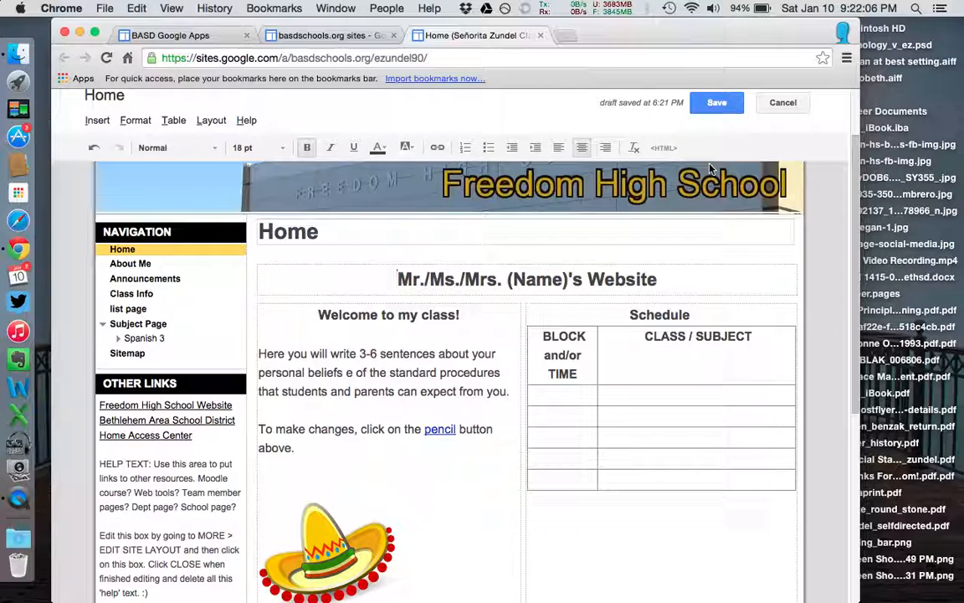